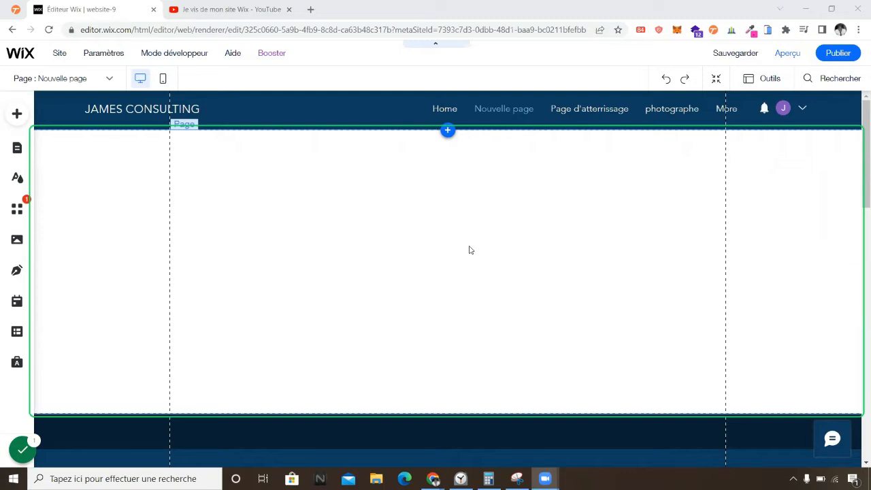
Choose Nouvelle page as the site page to edit.
{"action": "left_click", "coordinate": [534, 236]}
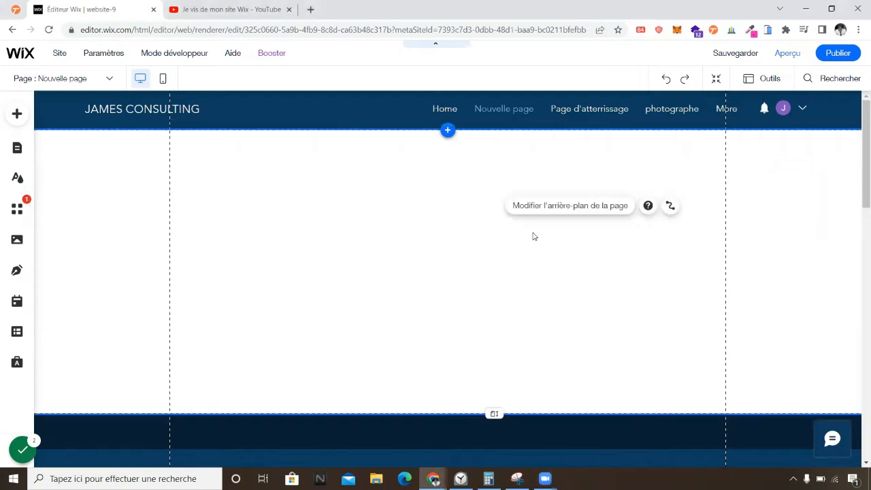
{"action": "left_click", "coordinate": [48, 84]}
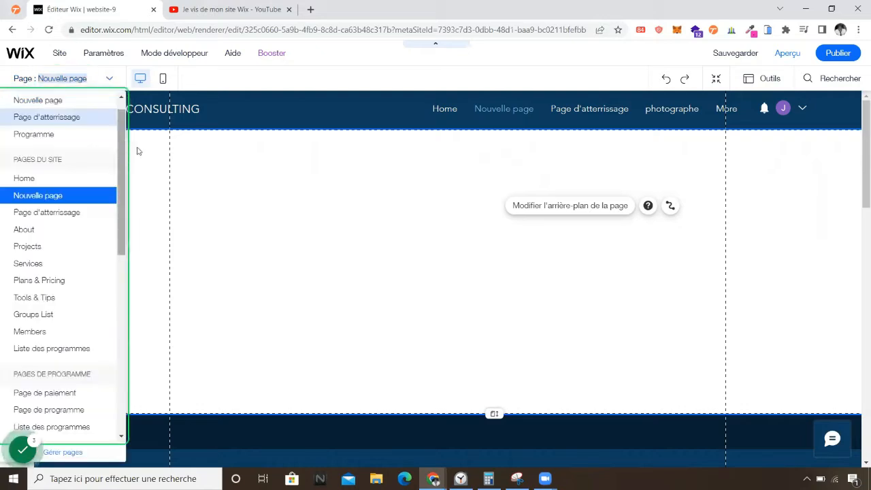
{"action": "left_click", "coordinate": [64, 199]}
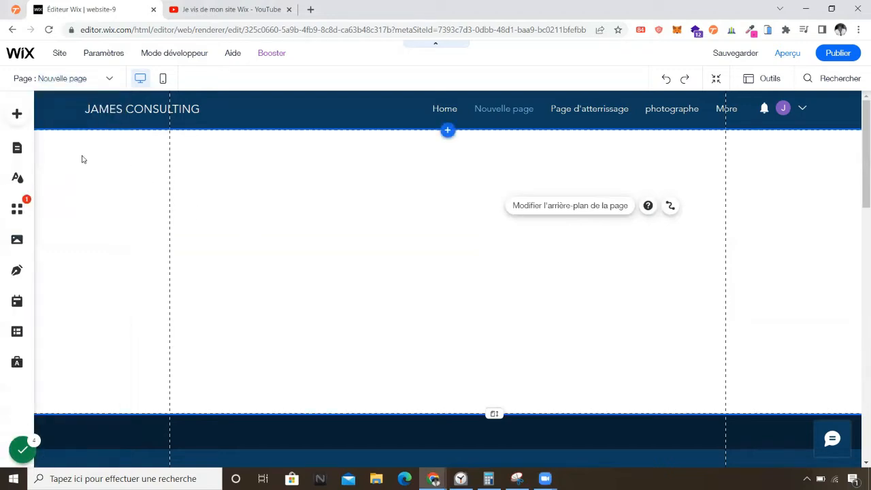
Add the square VideoBox with the clock from the video elements to the middle of the blank page section.
{"action": "left_click", "coordinate": [17, 114]}
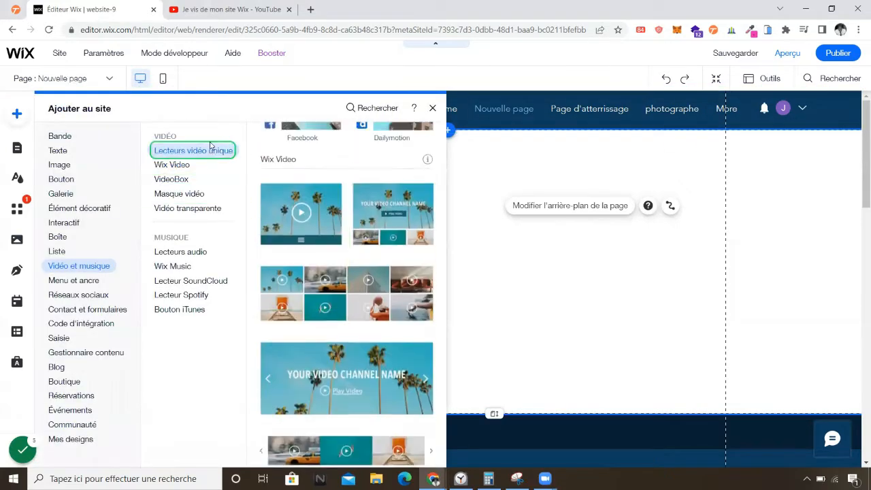
{"action": "left_click", "coordinate": [211, 148]}
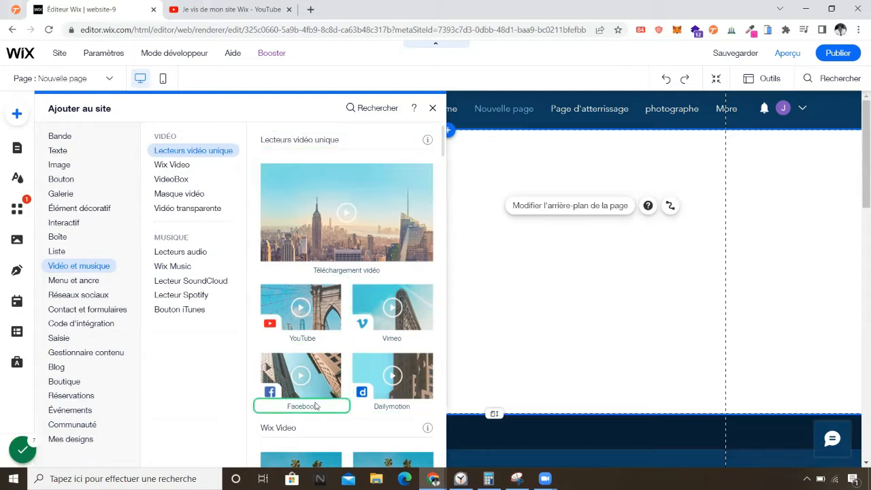
{"action": "scroll", "coordinate": [315, 406], "scroll_direction": "down", "scroll_amount": 1}
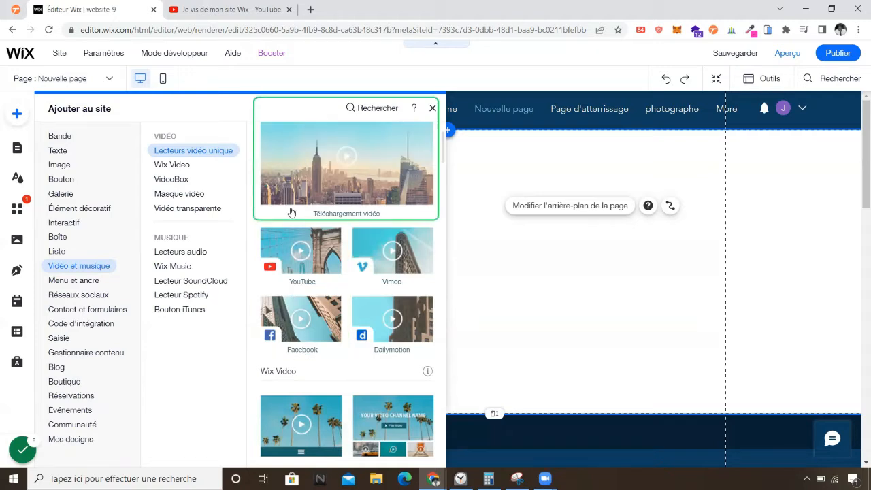
{"action": "scroll", "coordinate": [293, 259], "scroll_direction": "up", "scroll_amount": 1}
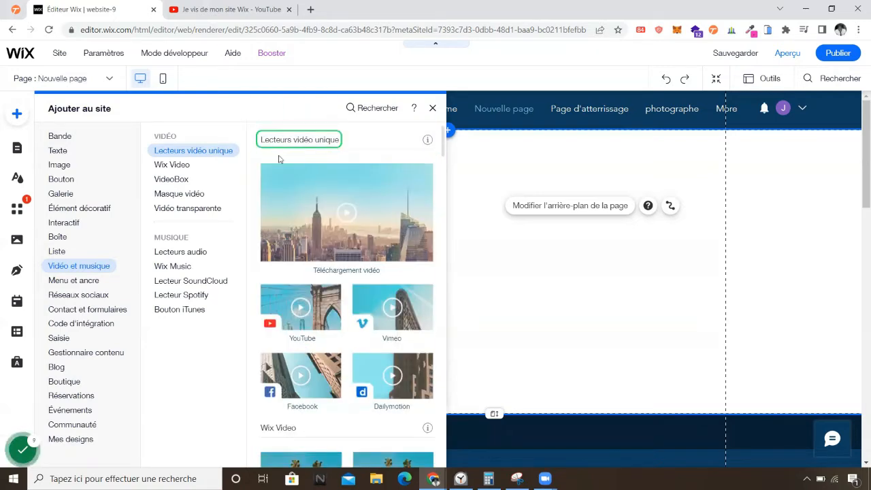
{"action": "left_click", "coordinate": [171, 179]}
{"action": "left_click", "coordinate": [178, 192]}
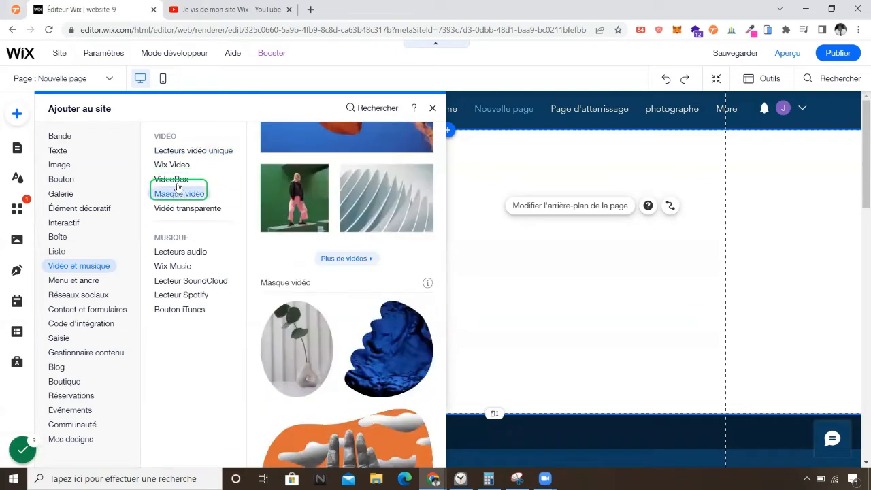
{"action": "left_click", "coordinate": [176, 179]}
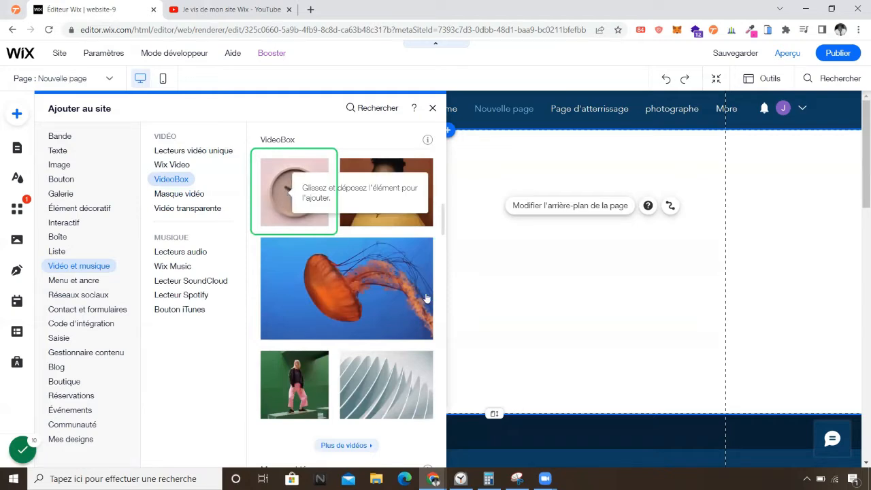
{"action": "left_click_drag", "start_coordinate": [299, 197], "coordinate": [469, 313]}
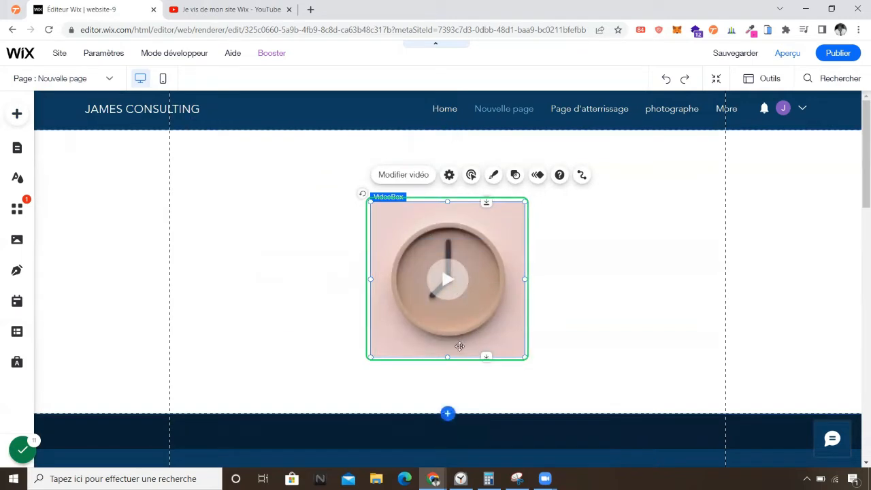
Replace the clock VideoBox's video with the three-second rippling water clip from Photos et vidéos Wix.
{"action": "left_click", "coordinate": [408, 176]}
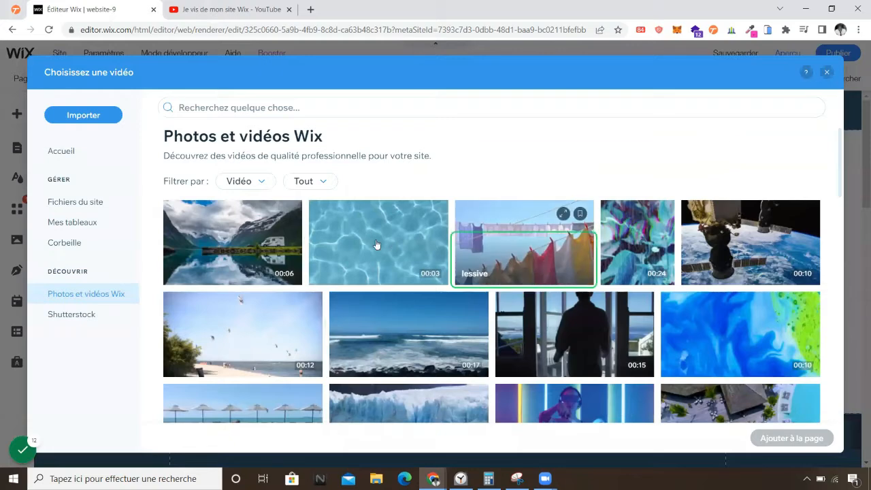
{"action": "left_click", "coordinate": [384, 234]}
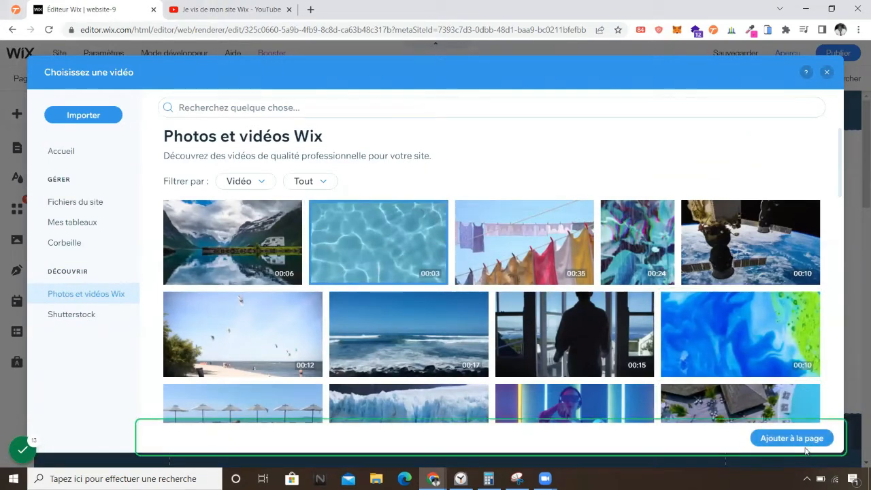
{"action": "left_click", "coordinate": [807, 443]}
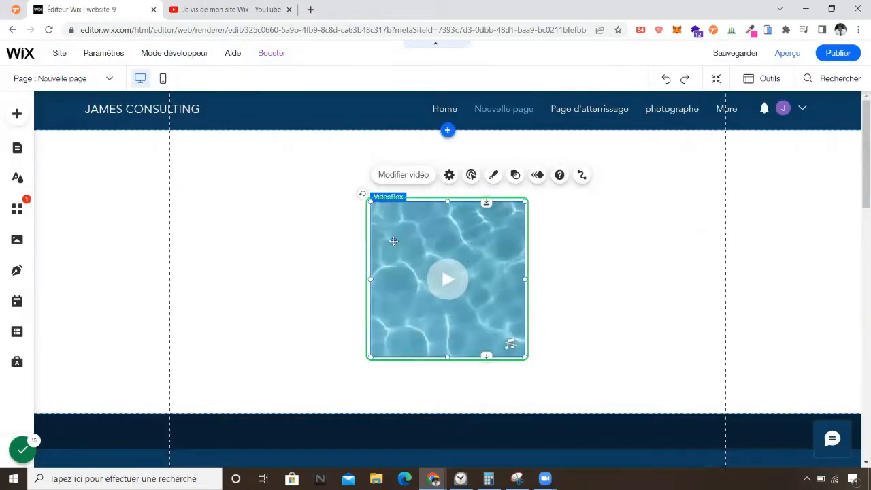
Set the water VideoBox to start with Lors du survol and pause with En survolant, keeping Jouer en boucle at the end.
{"action": "left_click", "coordinate": [472, 174]}
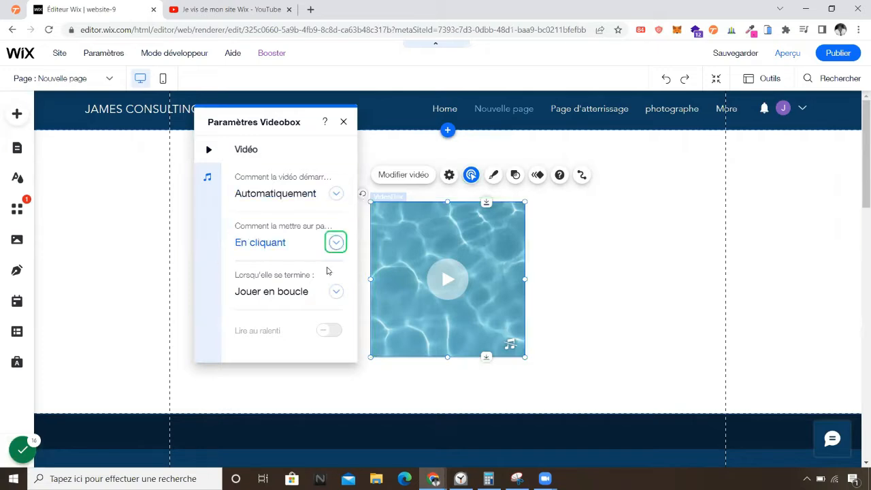
{"action": "left_click", "coordinate": [306, 204]}
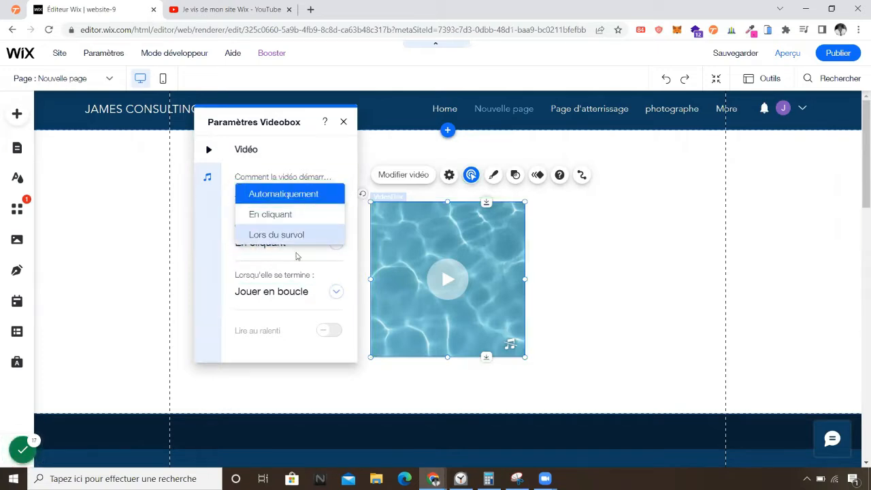
{"action": "left_click", "coordinate": [293, 216]}
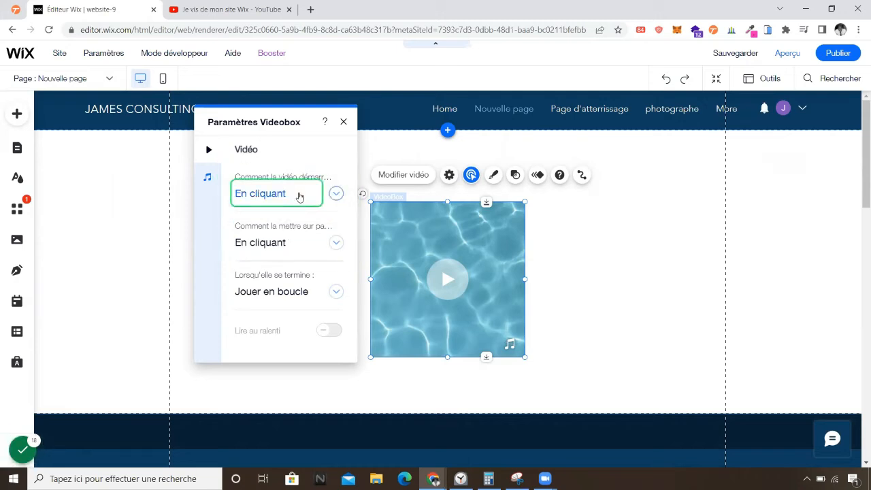
{"action": "left_click", "coordinate": [299, 196]}
{"action": "left_click", "coordinate": [285, 215]}
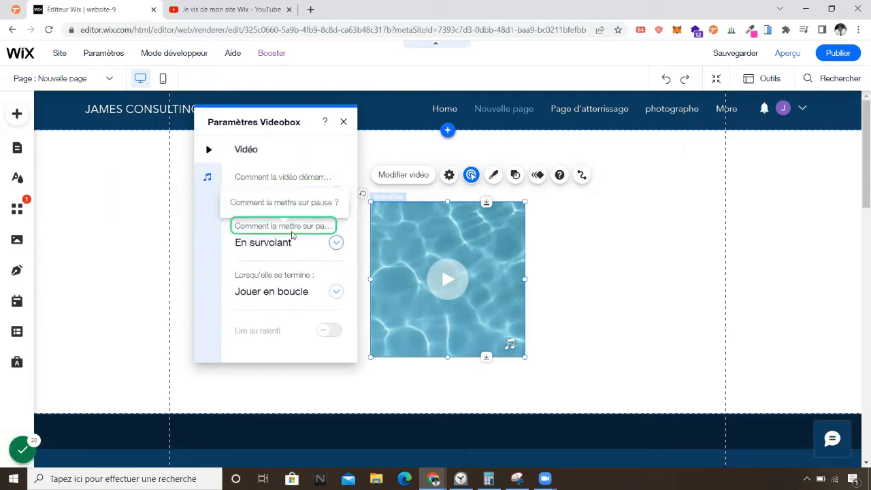
{"action": "left_click", "coordinate": [309, 295]}
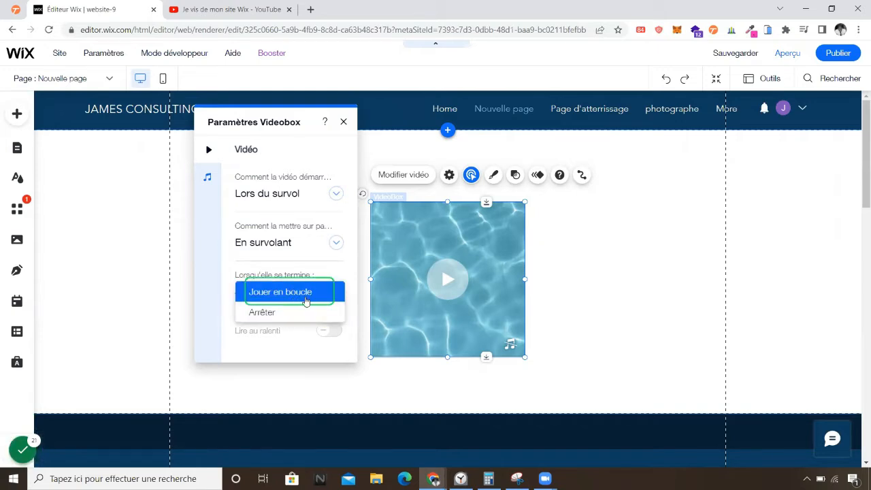
{"action": "left_click", "coordinate": [336, 244]}
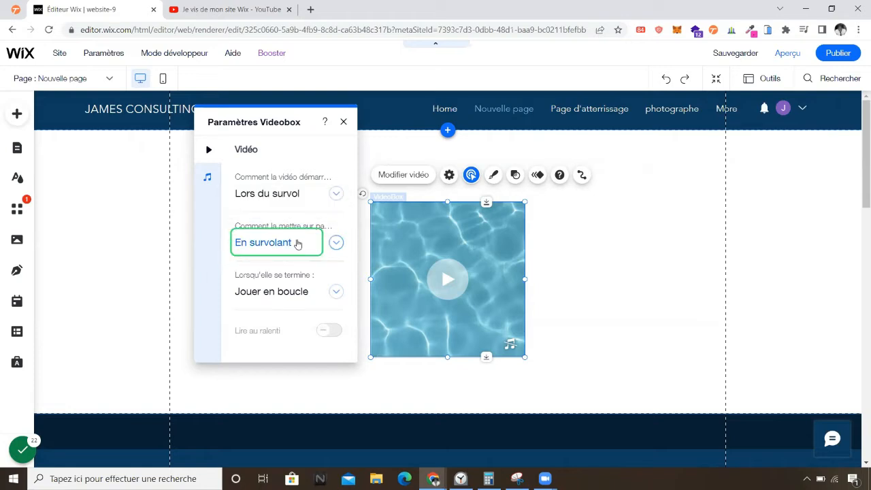
{"action": "left_click", "coordinate": [297, 243]}
{"action": "left_click", "coordinate": [344, 122]}
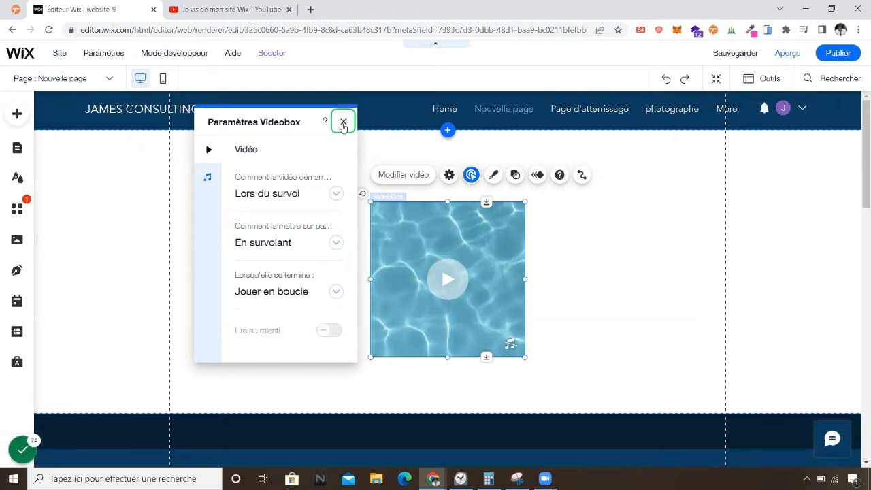
{"action": "left_click", "coordinate": [344, 123]}
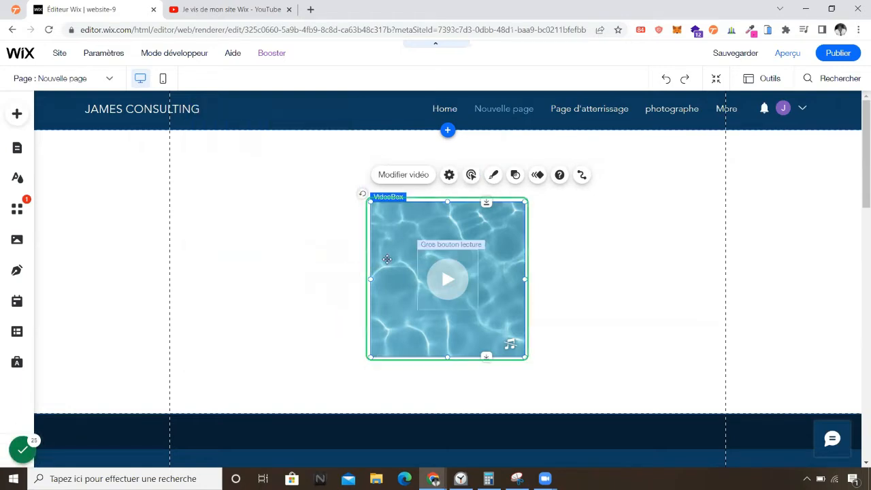
Add the oval Masque vidéo with the potted plant beside the water VideoBox.
{"action": "left_click", "coordinate": [108, 79]}
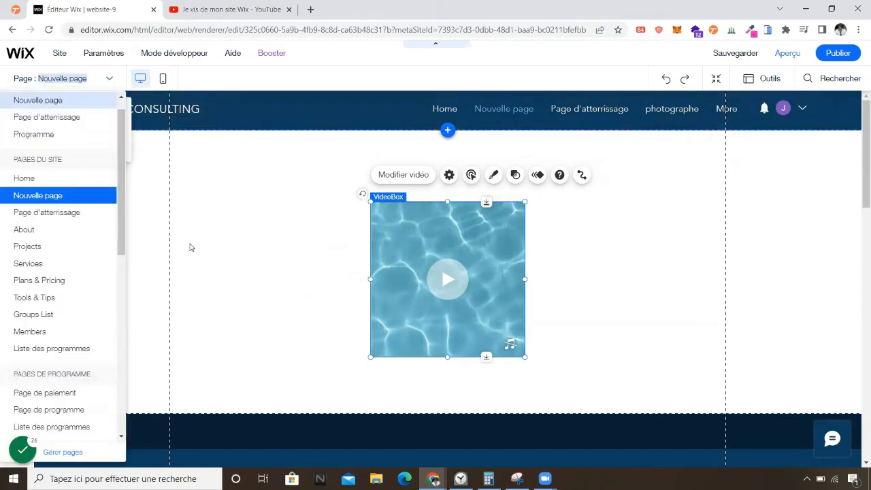
{"action": "left_click", "coordinate": [71, 455]}
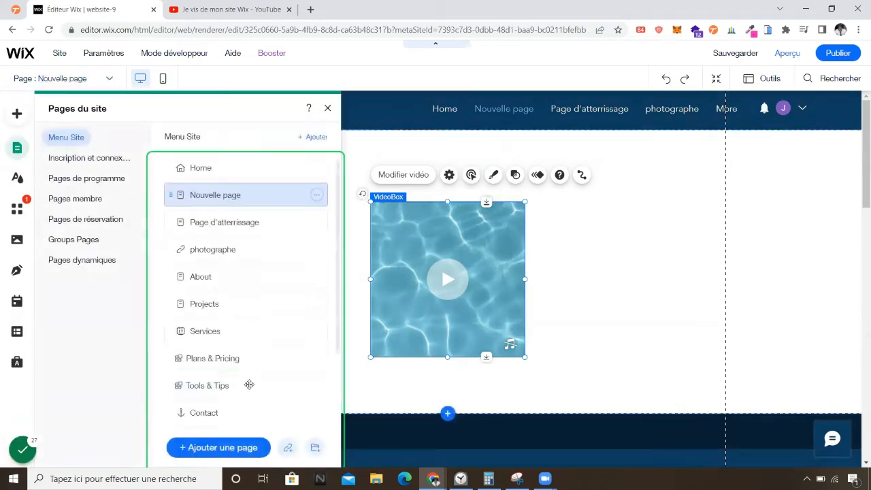
{"action": "left_click", "coordinate": [18, 132]}
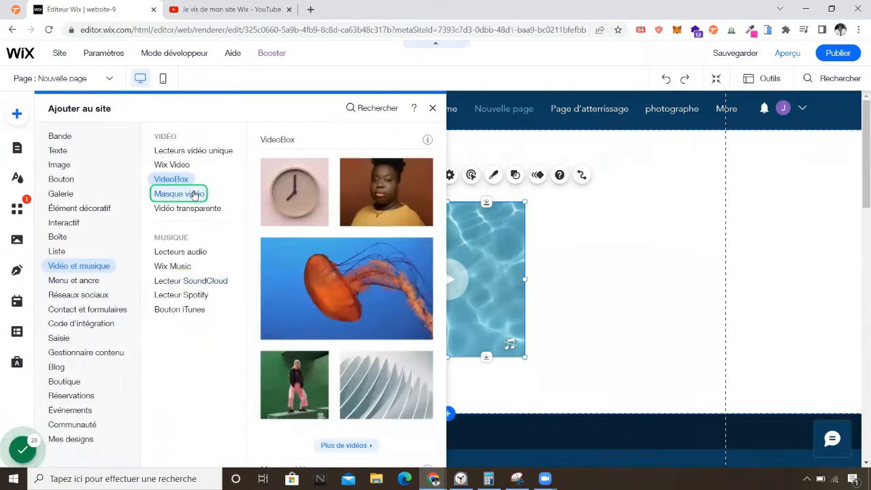
{"action": "left_click", "coordinate": [195, 194]}
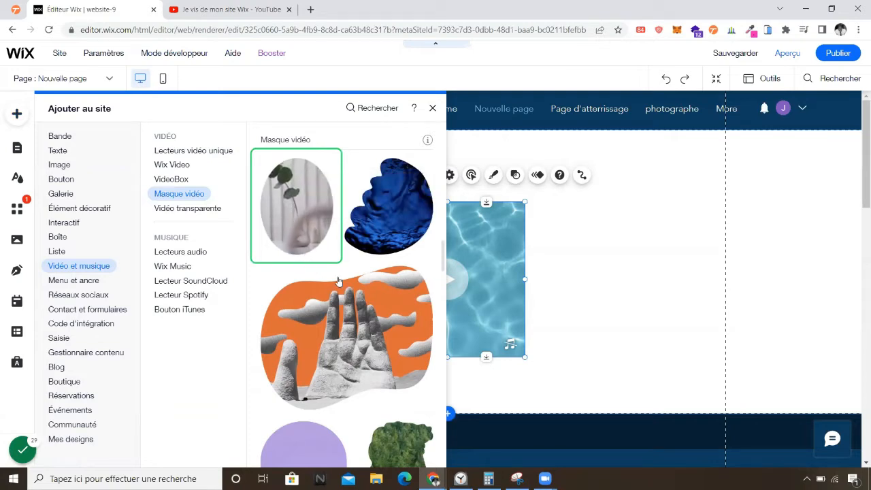
{"action": "left_click_drag", "start_coordinate": [293, 199], "coordinate": [603, 232]}
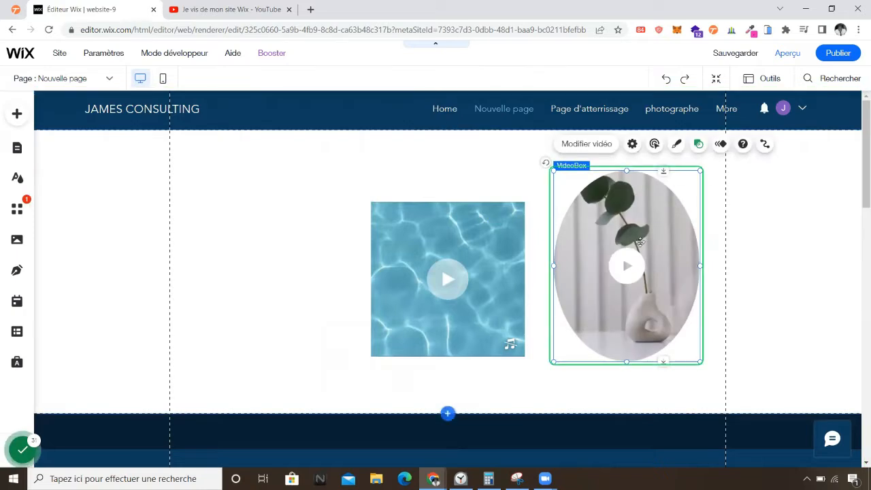
Give the oval video the cover image with the shadow around the vase and a decorative pattern of horizontal lines.
{"action": "left_click", "coordinate": [676, 145]}
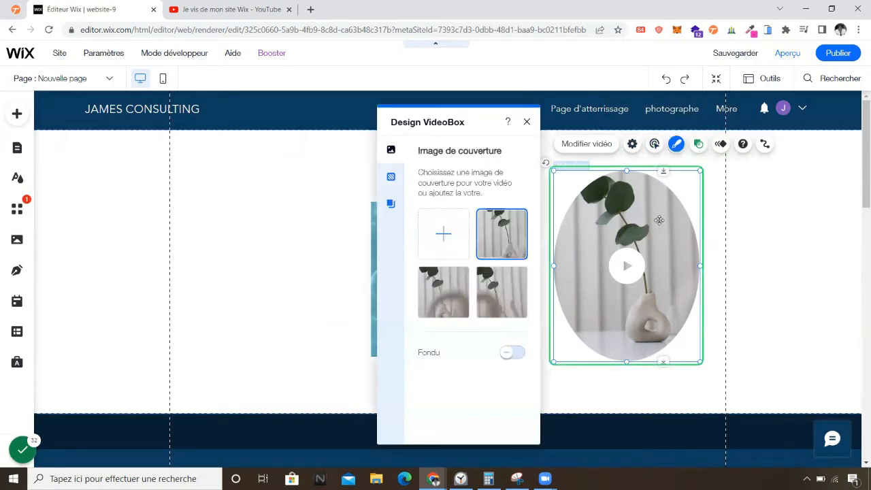
{"action": "left_click", "coordinate": [516, 294]}
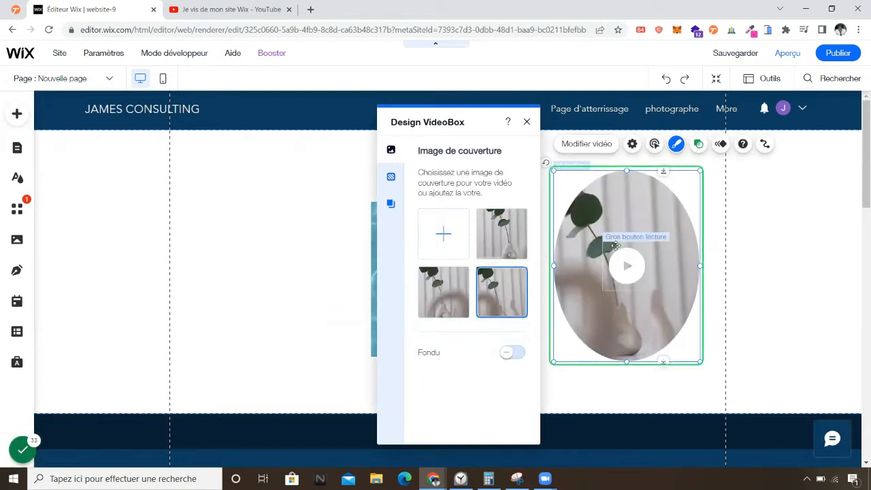
{"action": "left_click", "coordinate": [495, 244]}
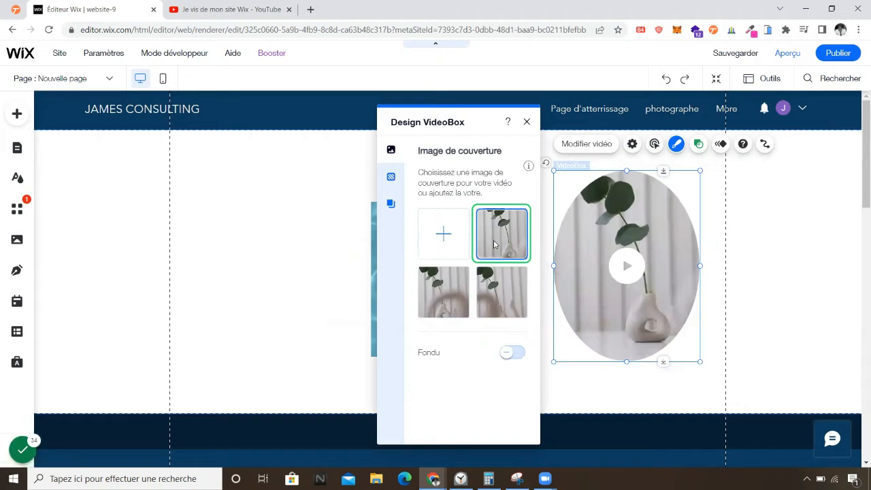
{"action": "left_click", "coordinate": [427, 288]}
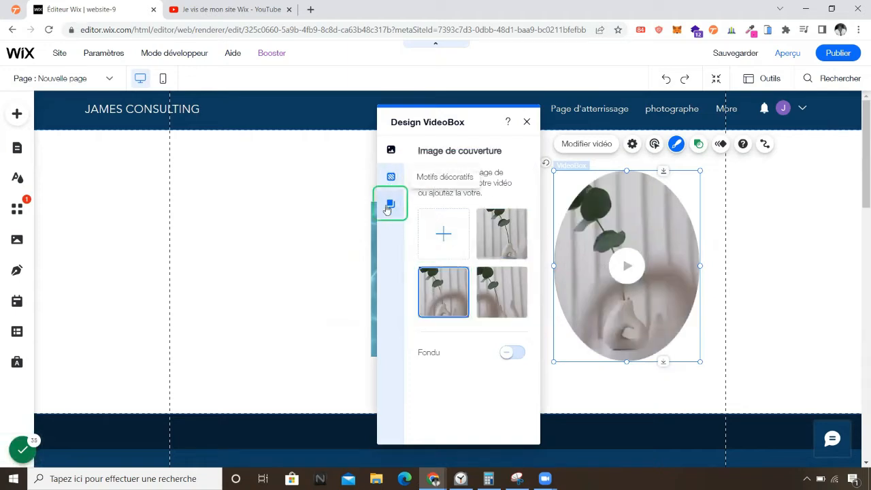
{"action": "left_click", "coordinate": [391, 179]}
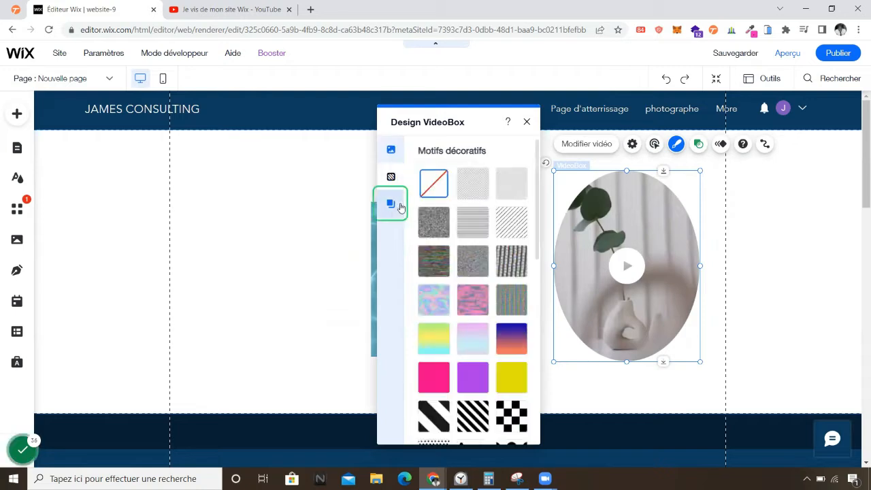
{"action": "left_click", "coordinate": [473, 237]}
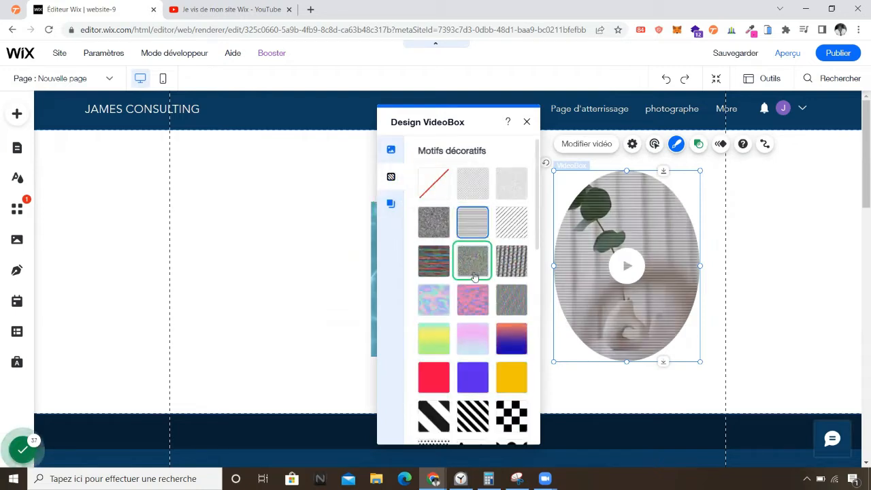
{"action": "left_click", "coordinate": [526, 122]}
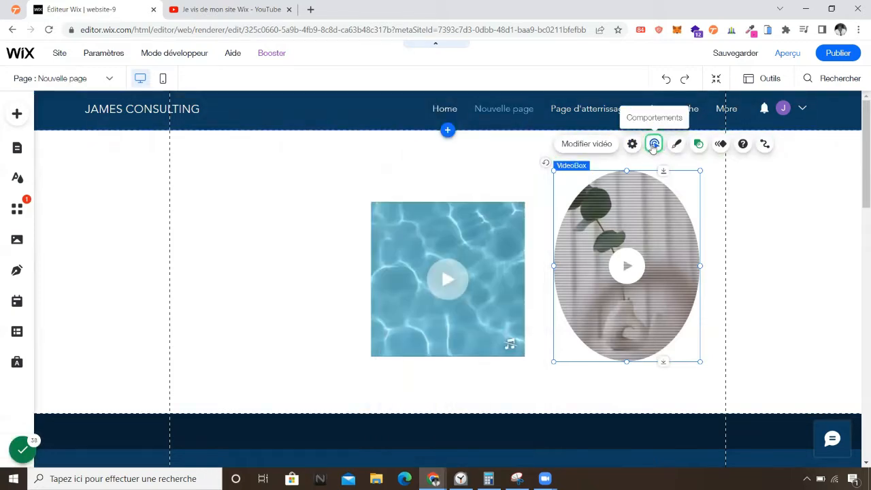
Replace the oval VideoBox's video with the Camping dans la nature sauvage clip from Photos et vidéos Wix.
{"action": "left_click", "coordinate": [653, 145]}
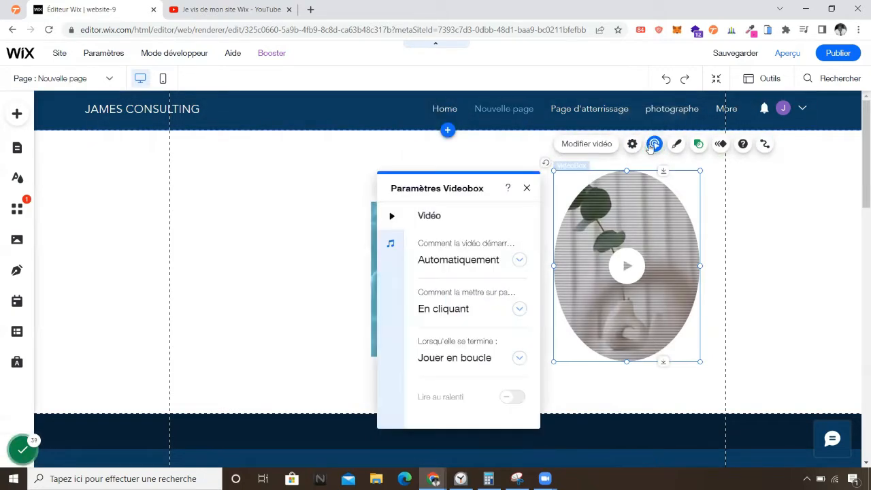
{"action": "left_click", "coordinate": [599, 145]}
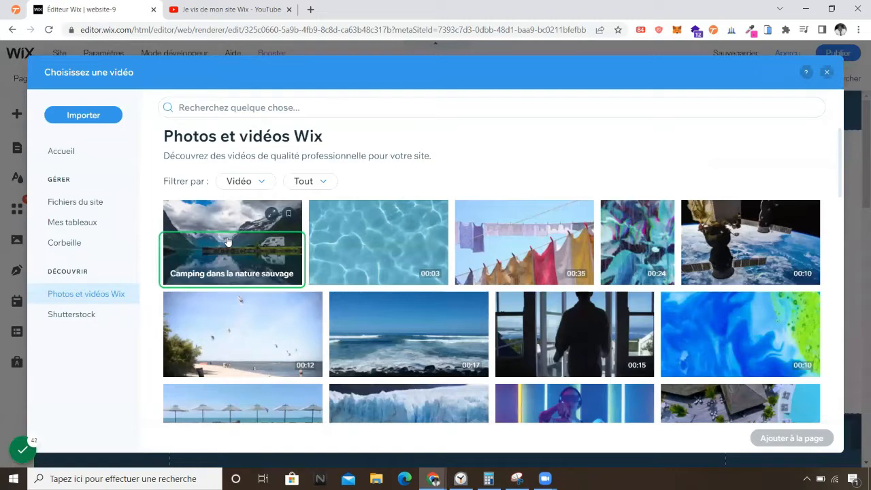
{"action": "left_click", "coordinate": [227, 242]}
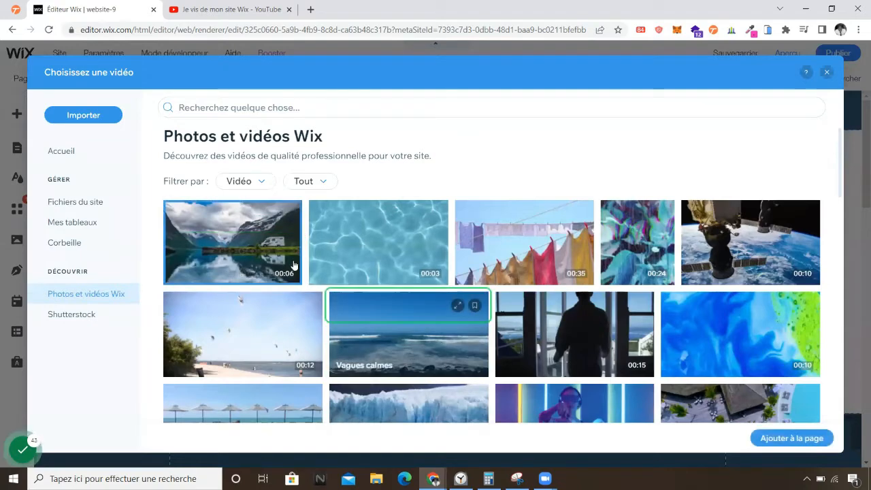
{"action": "left_click", "coordinate": [773, 437]}
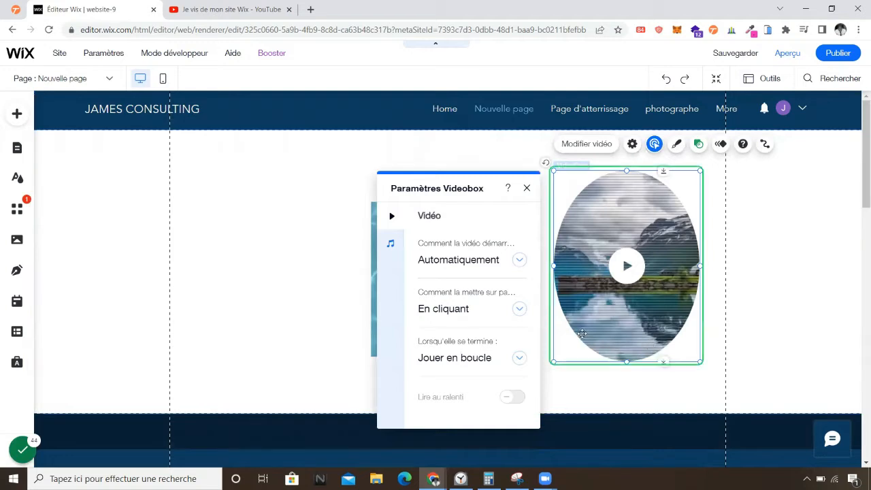
{"action": "left_click", "coordinate": [310, 200]}
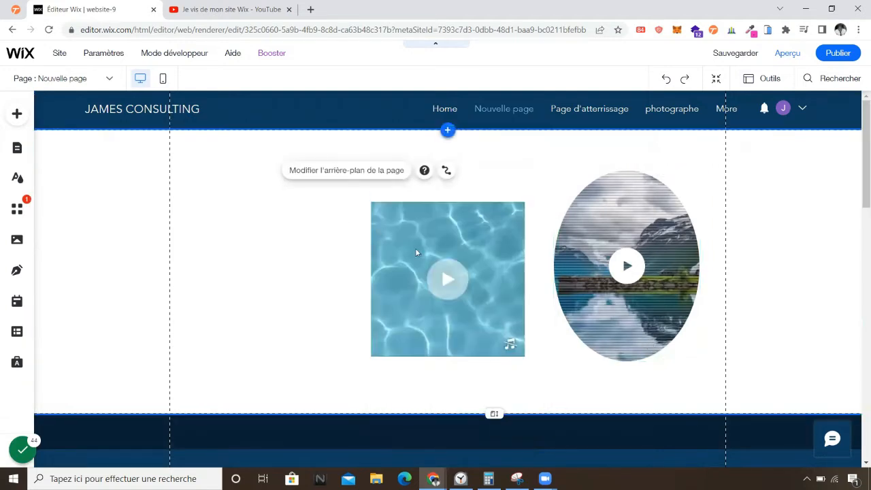
Delete the water VideoBox and the oval video mask from the page.
{"action": "left_click", "coordinate": [416, 249]}
{"action": "key", "text": "Delete"}
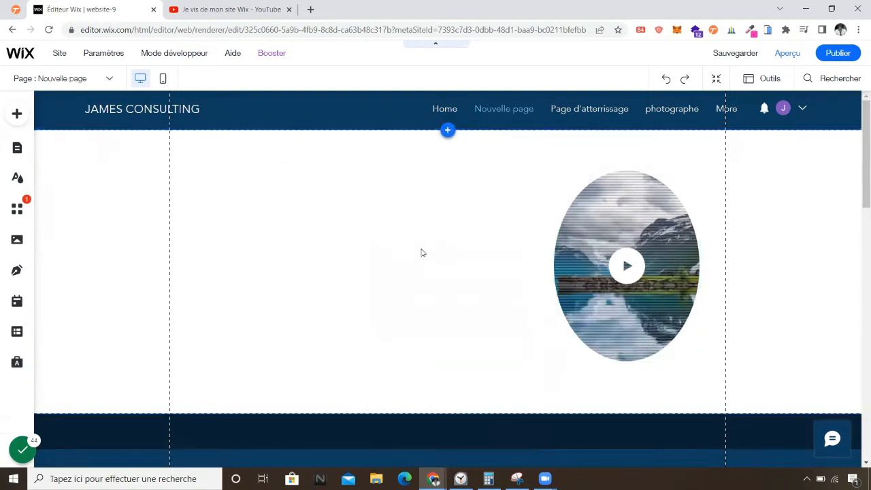
{"action": "left_click", "coordinate": [589, 242]}
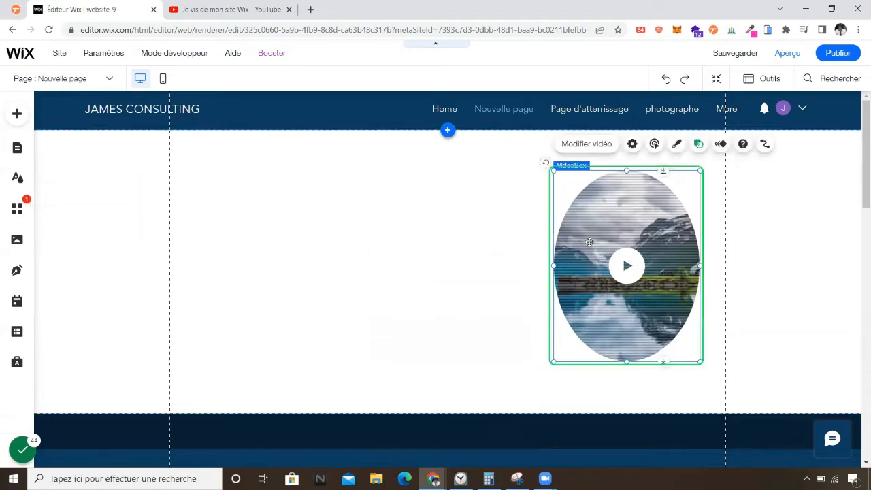
{"action": "key", "text": "Delete"}
Try out the transparent butterfly video from Vidéo transparente on the page and delete it.
{"action": "left_click", "coordinate": [541, 258]}
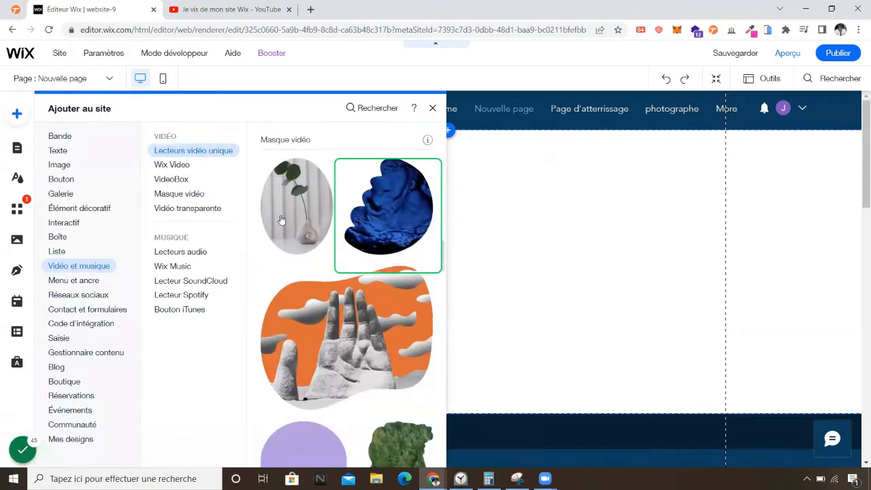
{"action": "left_click", "coordinate": [187, 208]}
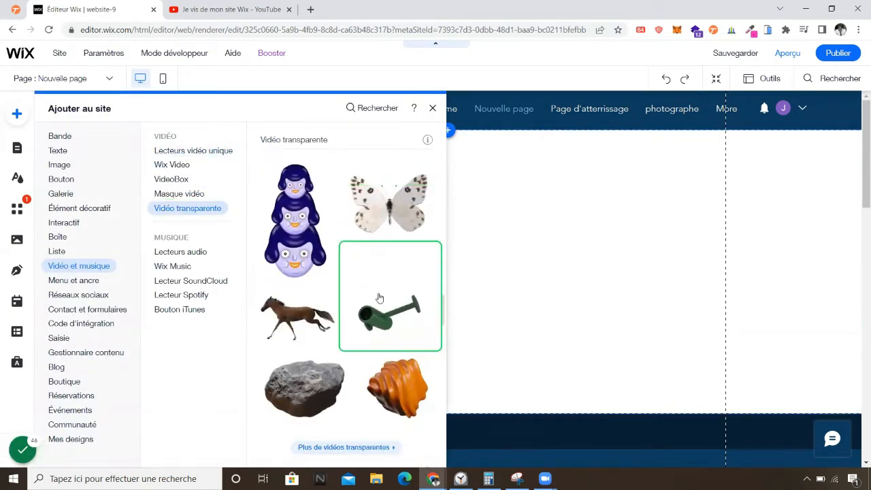
{"action": "left_click", "coordinate": [393, 204]}
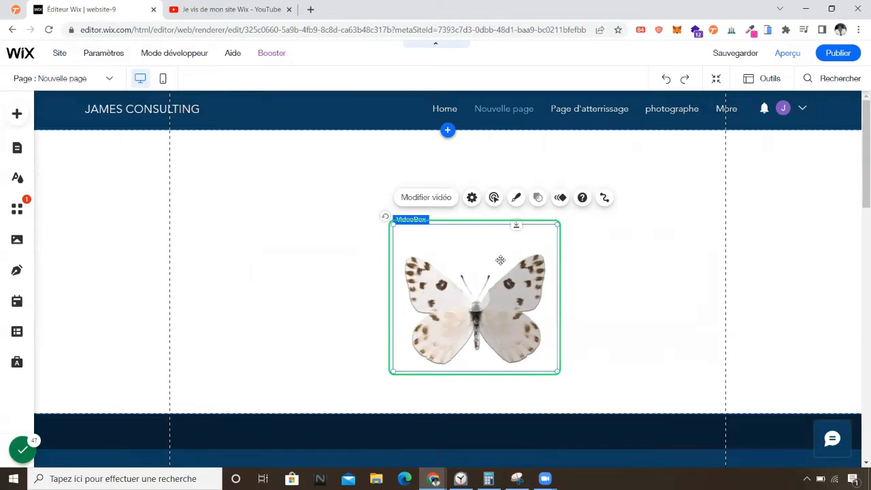
{"action": "key", "text": "Delete"}
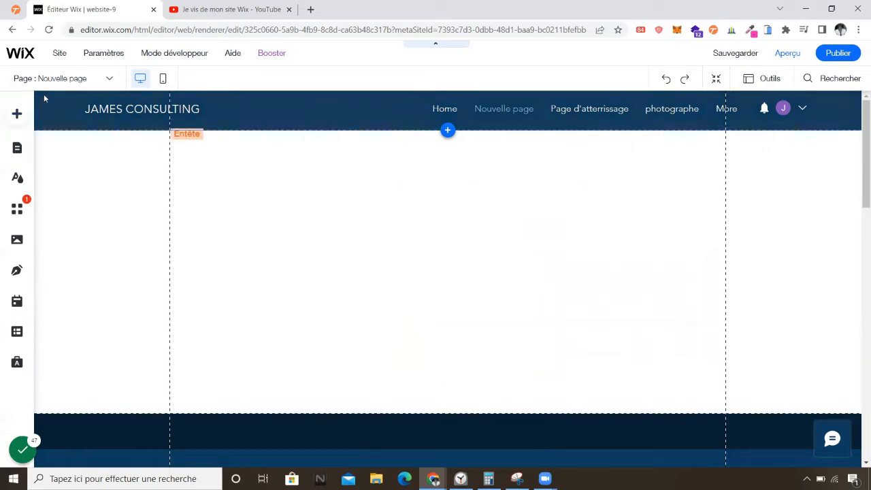
Add the Téléchargement vidéo single video player and place it in the middle of the empty page section.
{"action": "left_click", "coordinate": [10, 111]}
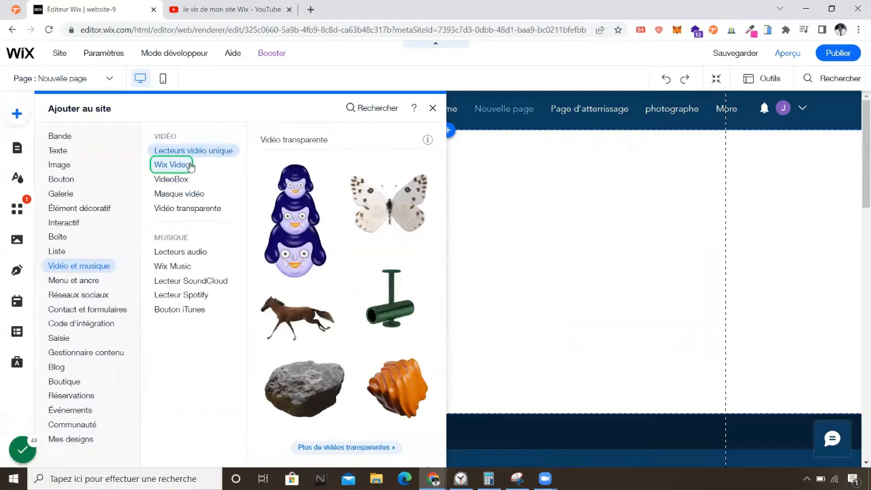
{"action": "left_click", "coordinate": [202, 151]}
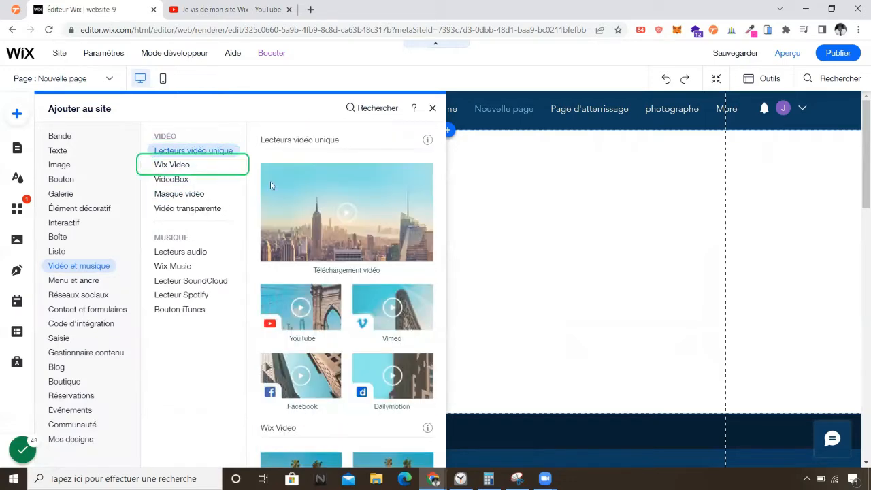
{"action": "left_click", "coordinate": [296, 266]}
{"action": "left_click_drag", "start_coordinate": [478, 274], "coordinate": [390, 233]}
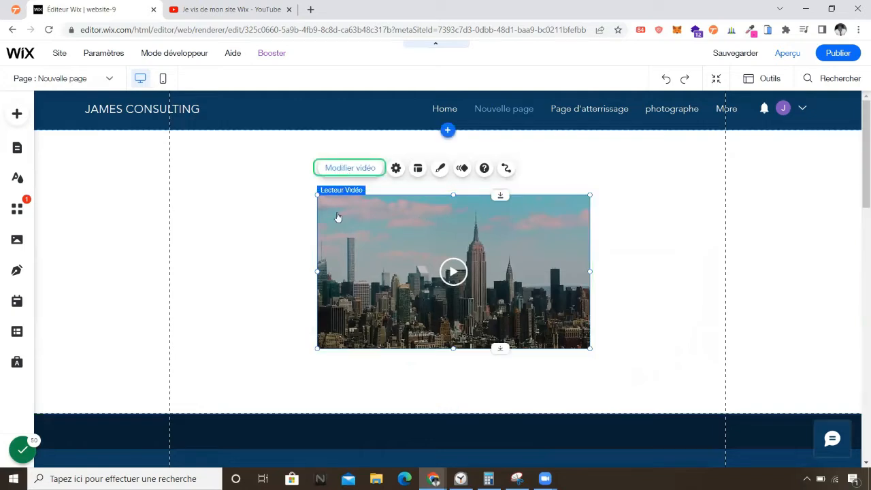
Switch the video player's source through YouTube, Vimeo, Facebook and Dailymotion, ending on Twitch.
{"action": "left_click", "coordinate": [396, 168]}
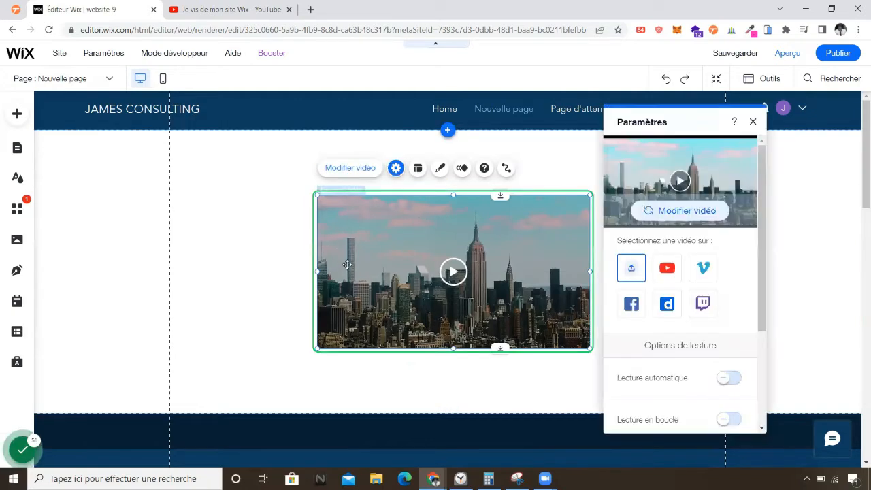
{"action": "left_click", "coordinate": [668, 272]}
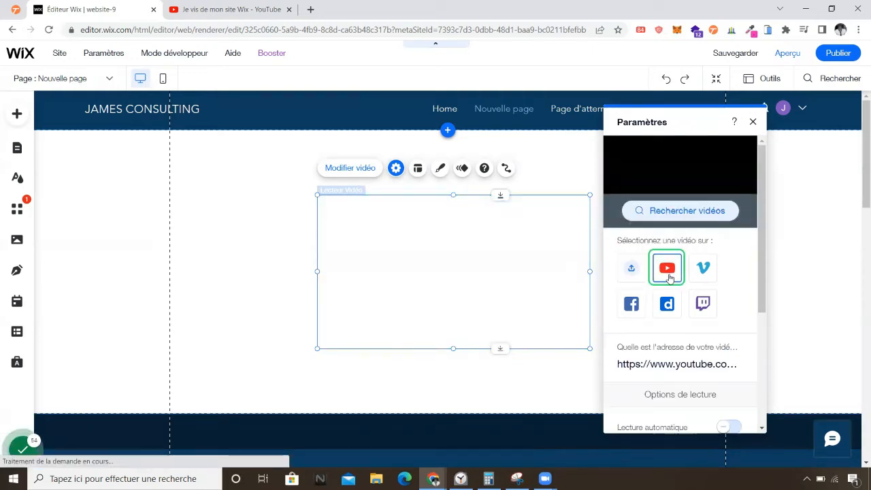
{"action": "left_click", "coordinate": [686, 364]}
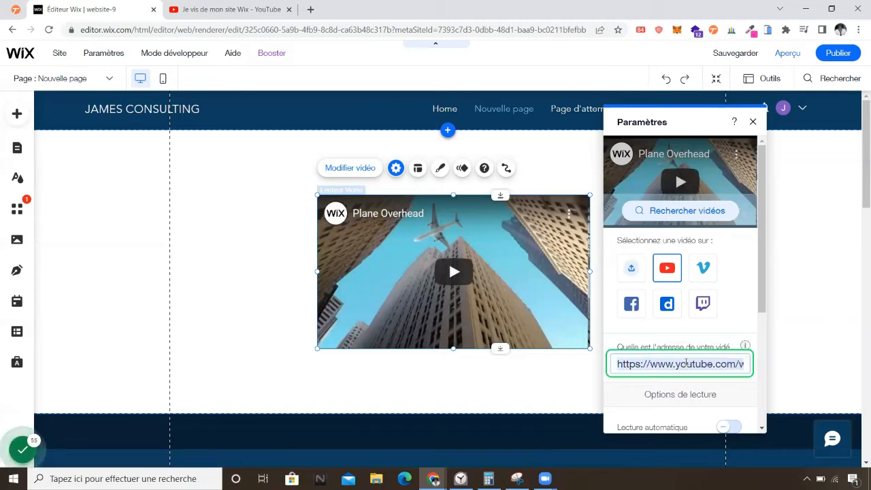
{"action": "left_click", "coordinate": [703, 268]}
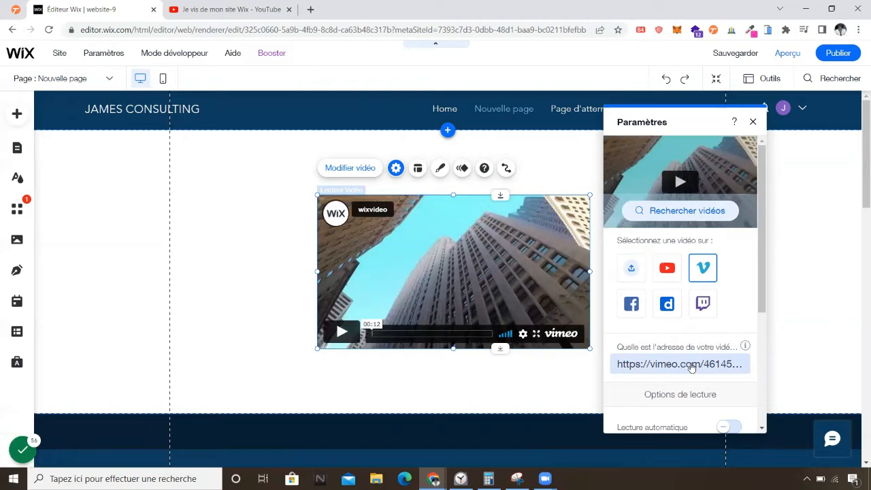
{"action": "left_click", "coordinate": [631, 303]}
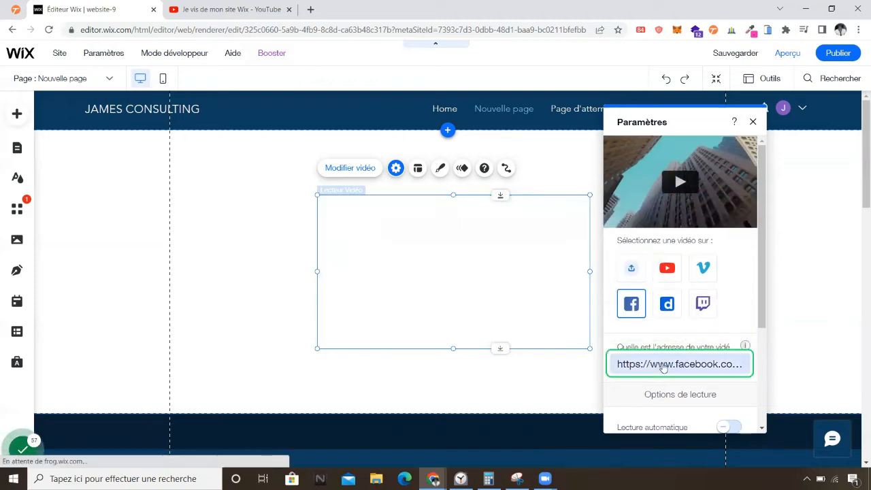
{"action": "left_click", "coordinate": [666, 302]}
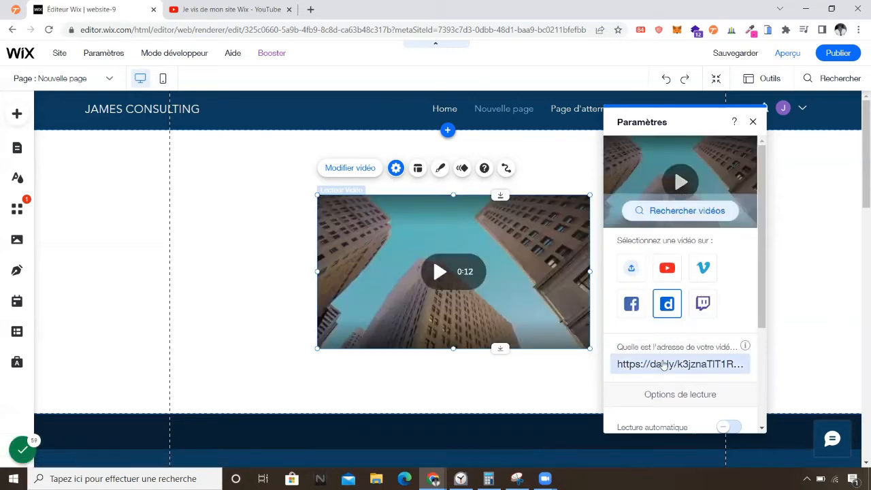
{"action": "left_click", "coordinate": [707, 309]}
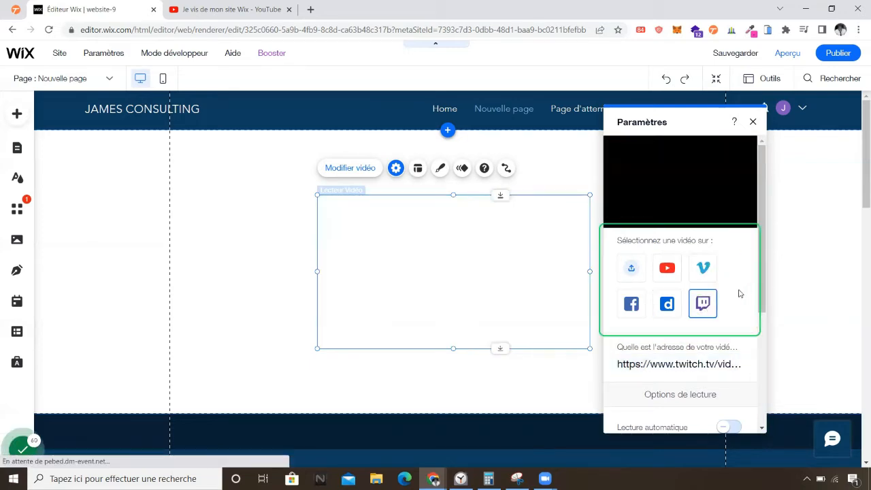
Enable Lecture automatique and Lecture en boucle for the Twitch video player.
{"action": "scroll", "coordinate": [725, 302], "scroll_direction": "down", "scroll_amount": 2}
{"action": "left_click", "coordinate": [725, 313]}
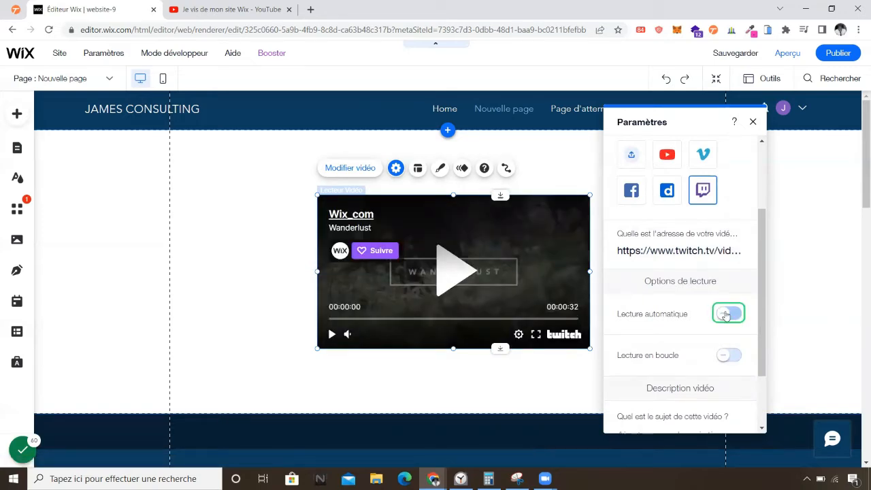
{"action": "left_click", "coordinate": [722, 314]}
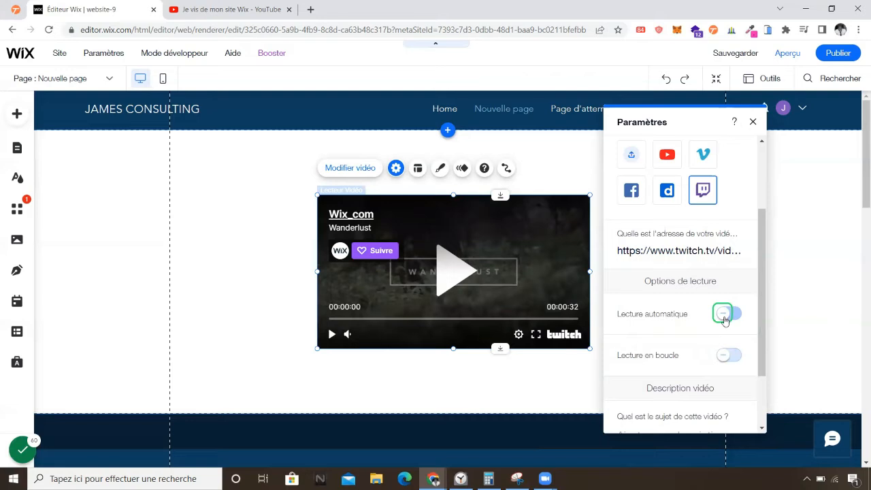
{"action": "left_click", "coordinate": [724, 317]}
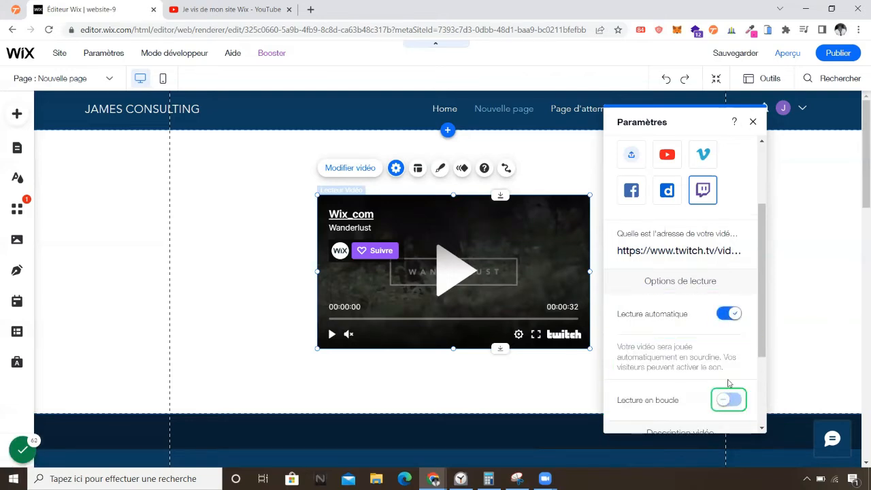
{"action": "left_click", "coordinate": [727, 400]}
{"action": "scroll", "coordinate": [711, 354], "scroll_direction": "down", "scroll_amount": 2}
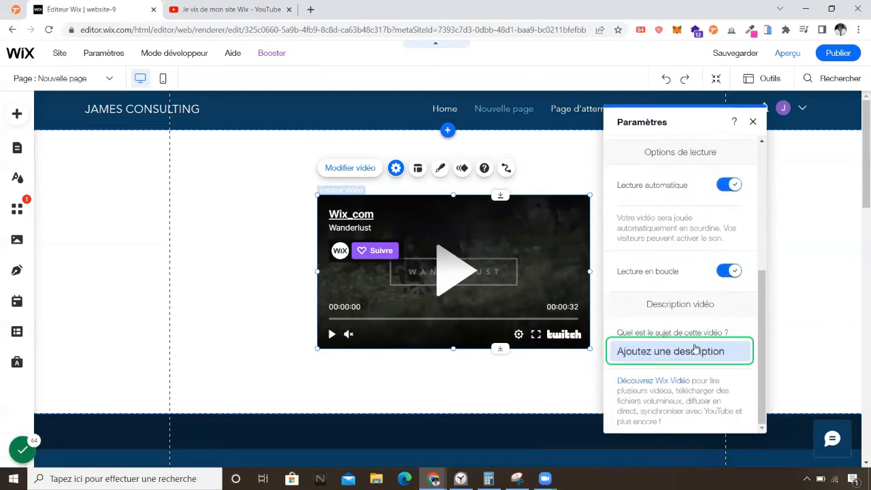
Disable Lecture en boucle and Lecture automatique, and delete the Twitch video player from the page.
{"action": "left_click", "coordinate": [728, 271]}
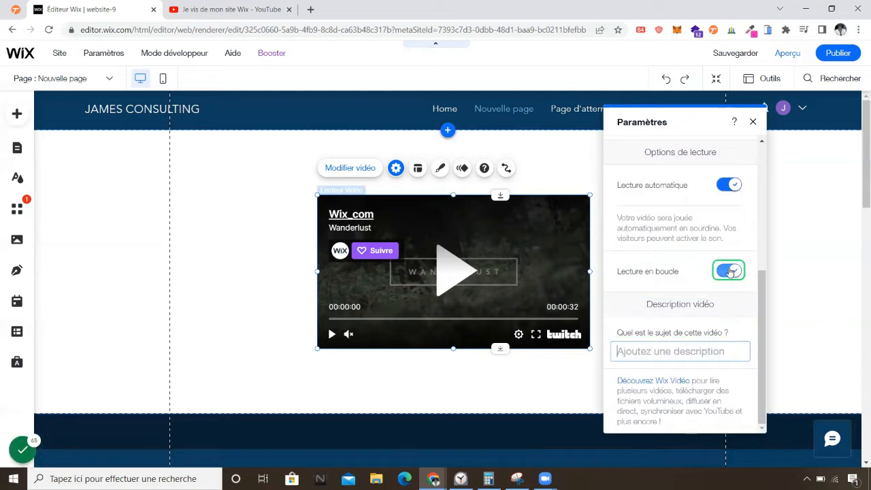
{"action": "left_click", "coordinate": [728, 184]}
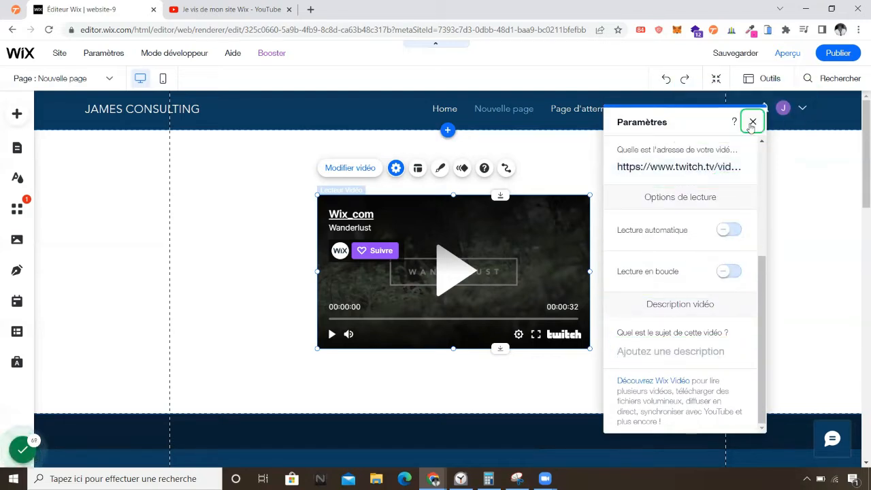
{"action": "left_click", "coordinate": [752, 121]}
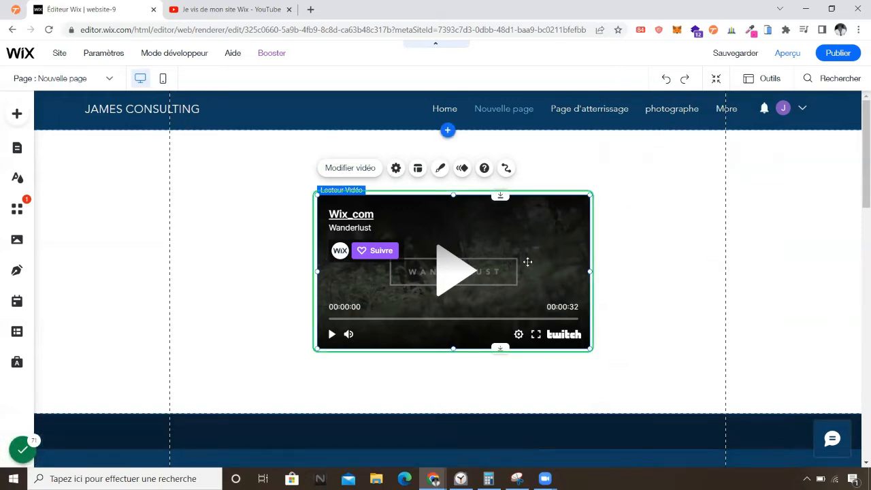
{"action": "key", "text": "Delete"}
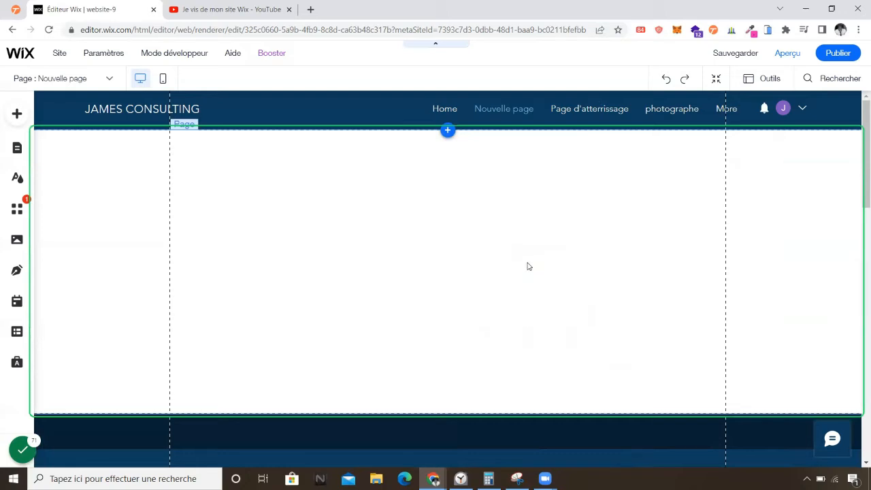
{"action": "left_click", "coordinate": [109, 79]}
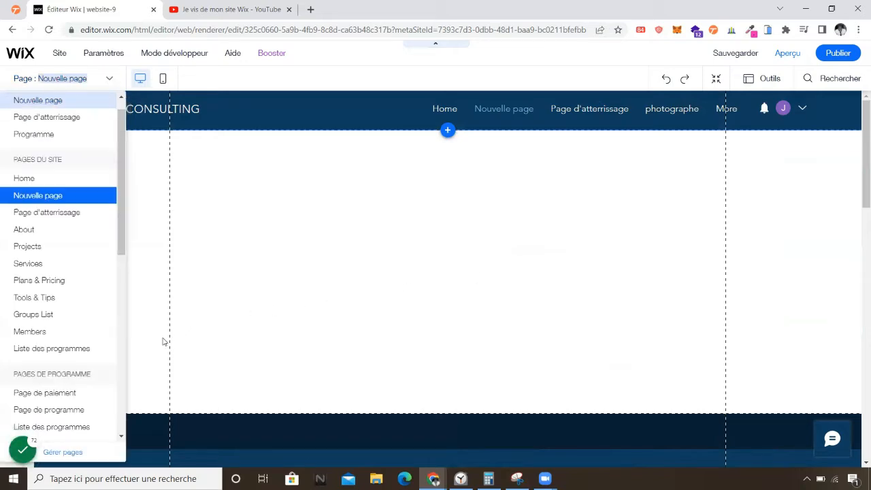
{"action": "left_click", "coordinate": [239, 220]}
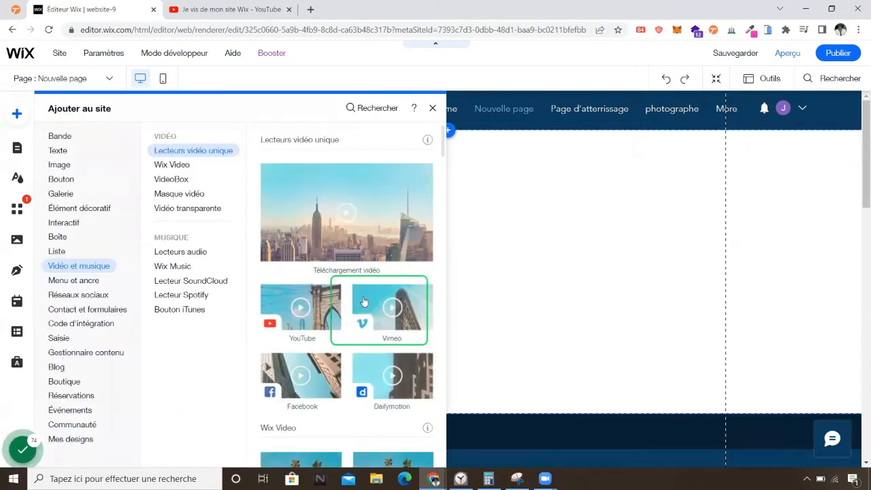
Add the Wix Video channel slider with a row of titled videos to the page and open its settings.
{"action": "left_click", "coordinate": [187, 167]}
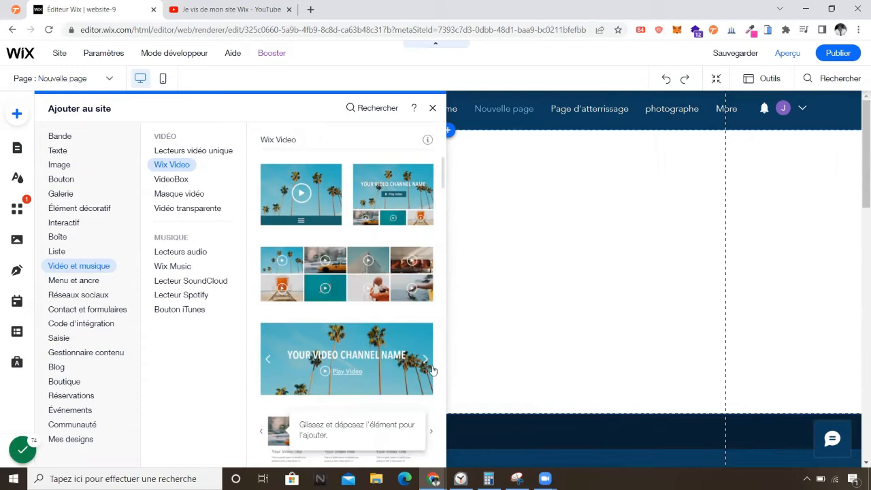
{"action": "left_click", "coordinate": [486, 313]}
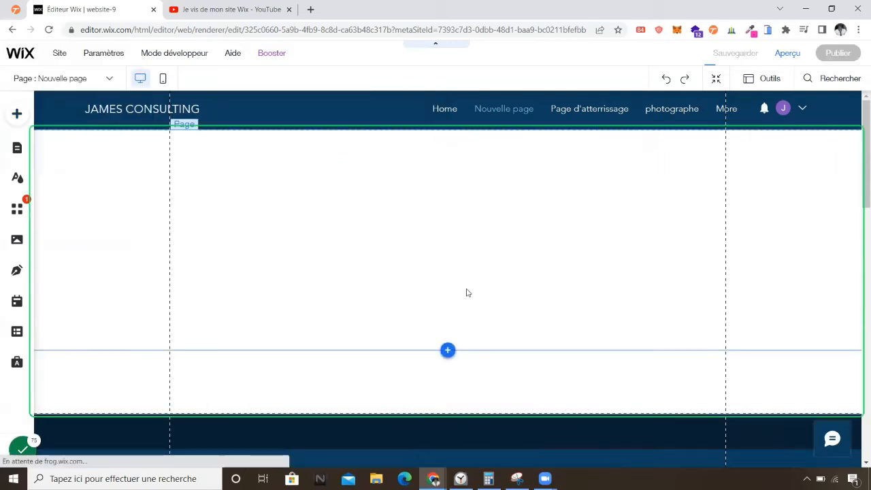
{"action": "left_click", "coordinate": [458, 334]}
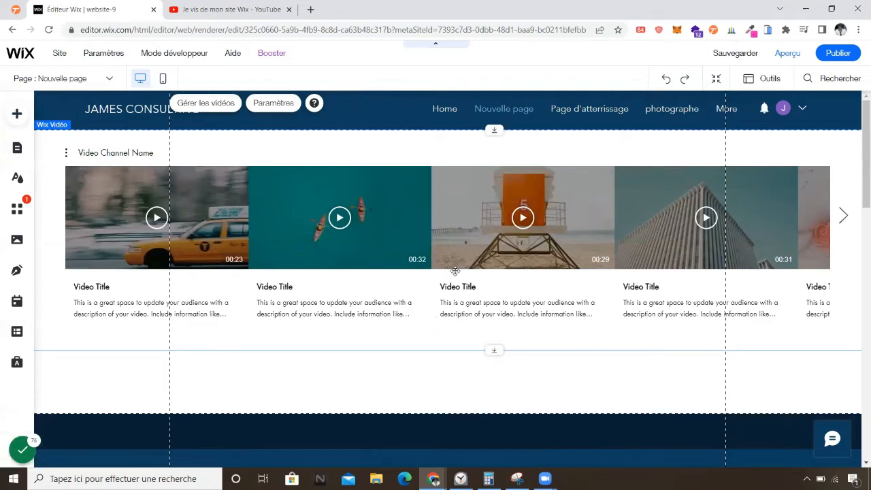
{"action": "left_click", "coordinate": [275, 104]}
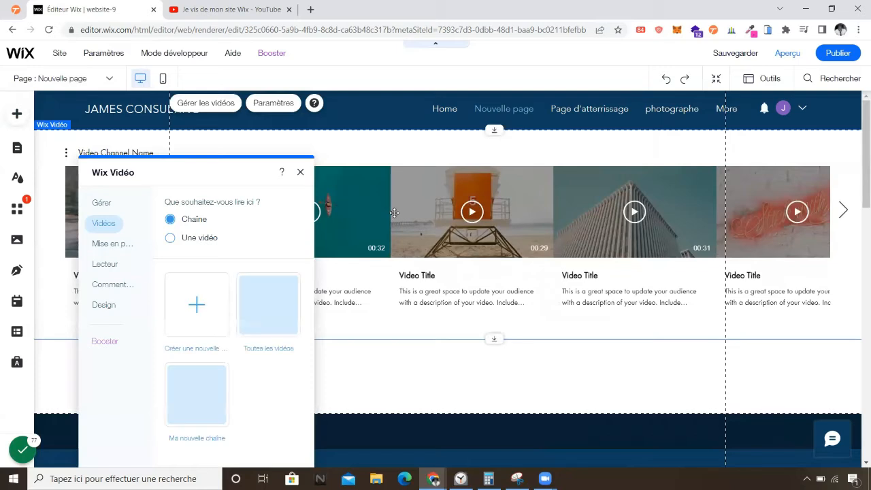
Switch the Wix Video content to Une vidéo and back to Chaîne, and apply the Petit Slider layout.
{"action": "left_click", "coordinate": [210, 243]}
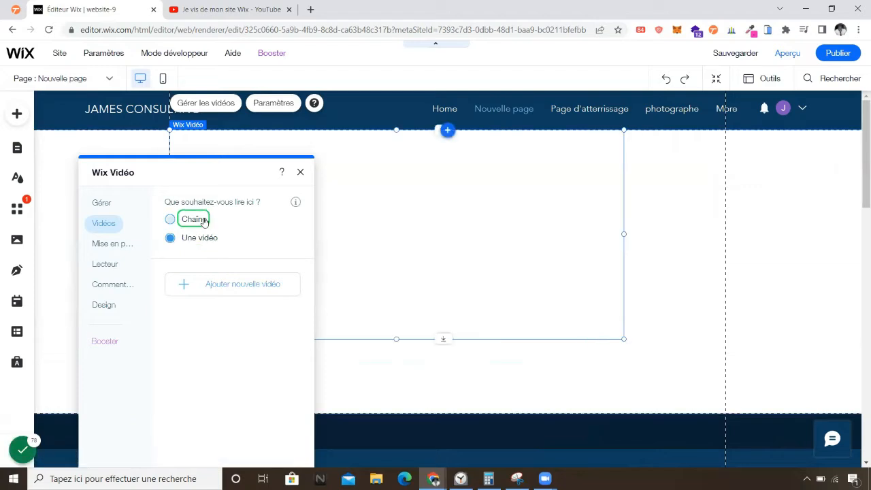
{"action": "left_click", "coordinate": [203, 221]}
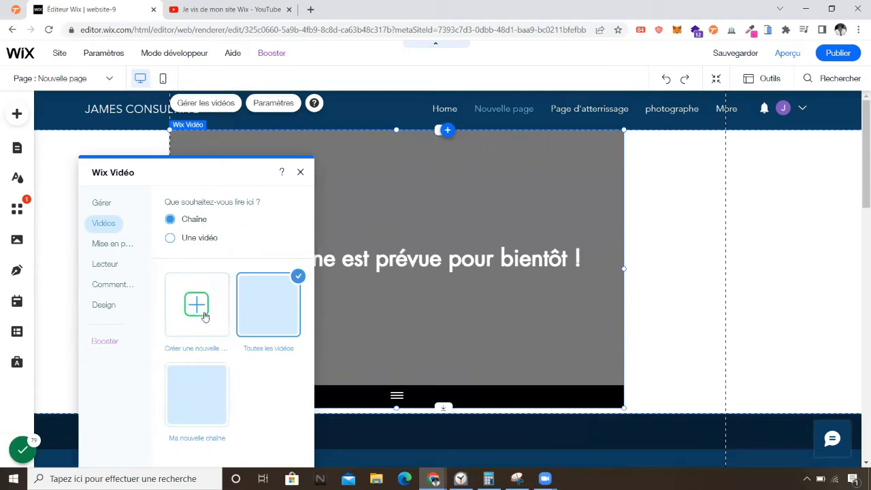
{"action": "left_click", "coordinate": [119, 243]}
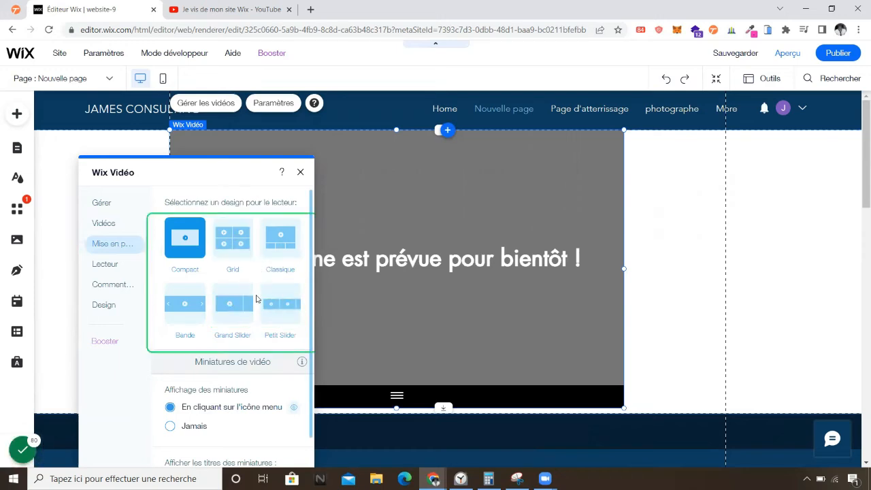
{"action": "left_click", "coordinate": [284, 308]}
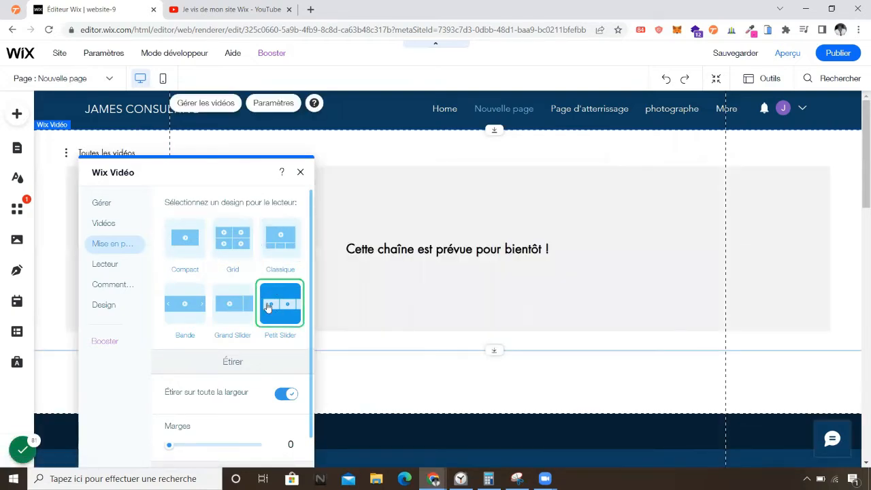
Create a new channel from the Wix Video content settings and go to the video library to add videos.
{"action": "left_click", "coordinate": [110, 223]}
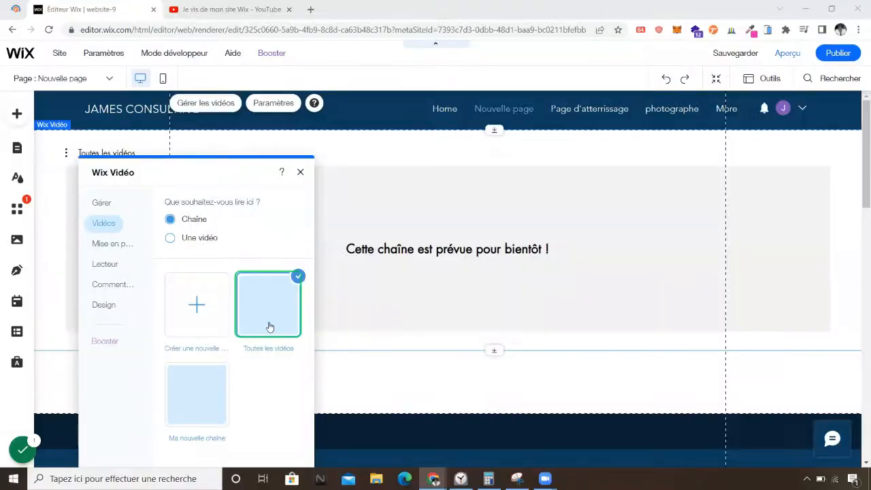
{"action": "left_click", "coordinate": [197, 306]}
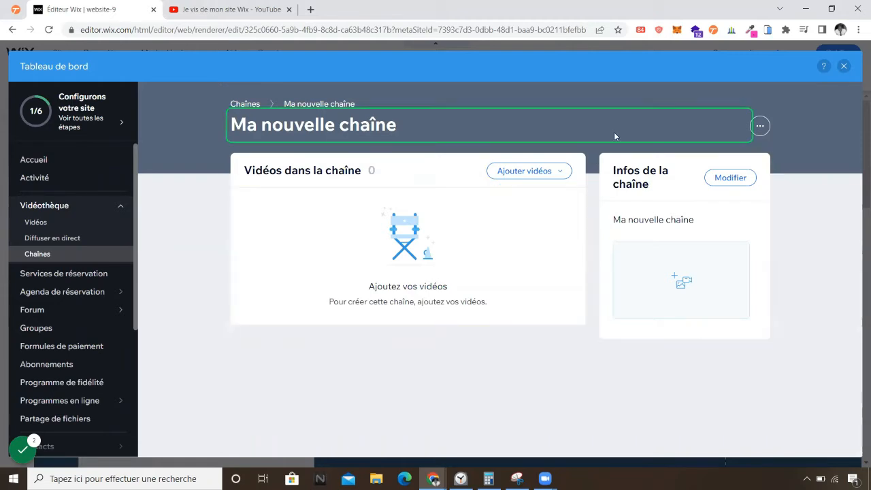
{"action": "left_click", "coordinate": [532, 173]}
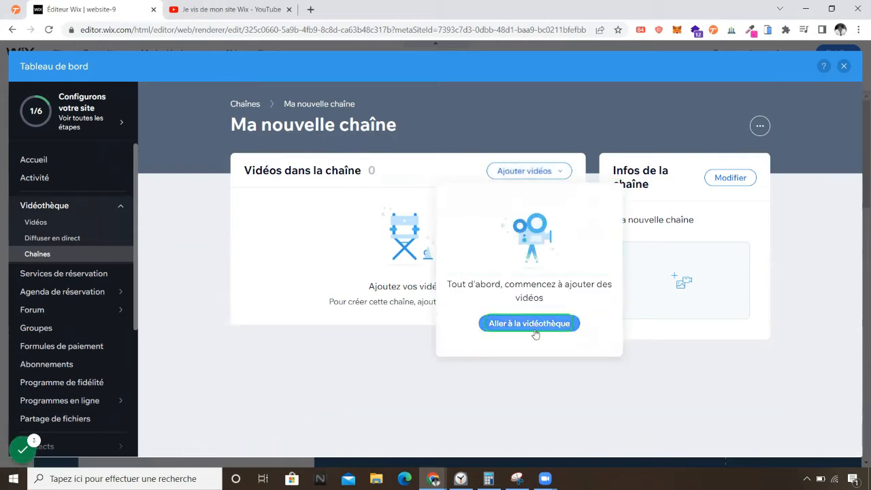
{"action": "left_click", "coordinate": [536, 329]}
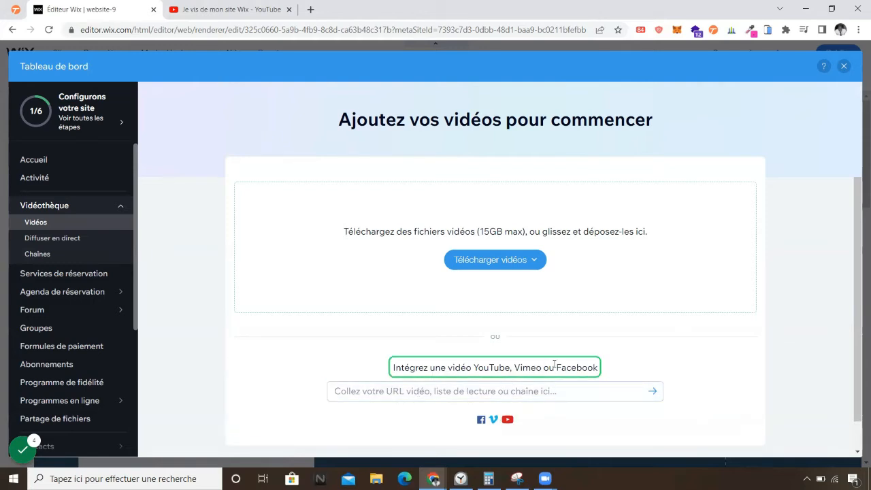
Copy the address of the "Je vis de mon site Wix" channel from its open YouTube page.
{"action": "left_click", "coordinate": [503, 391]}
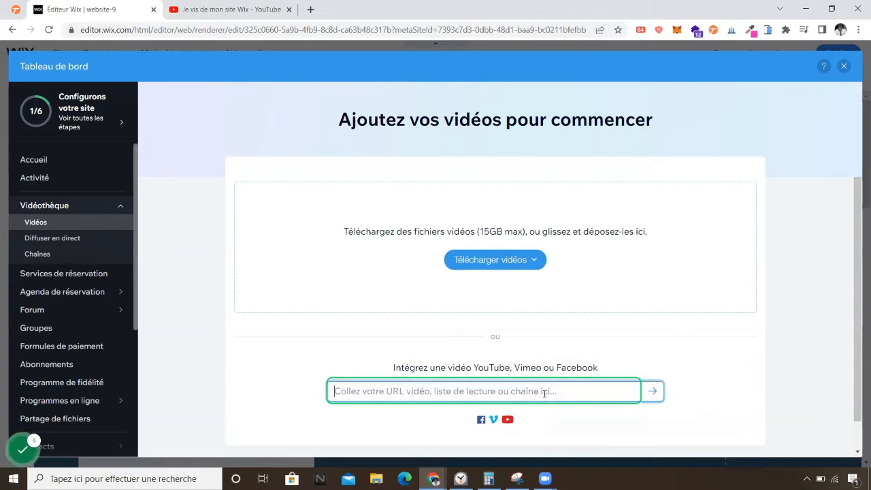
{"action": "left_click", "coordinate": [246, 6]}
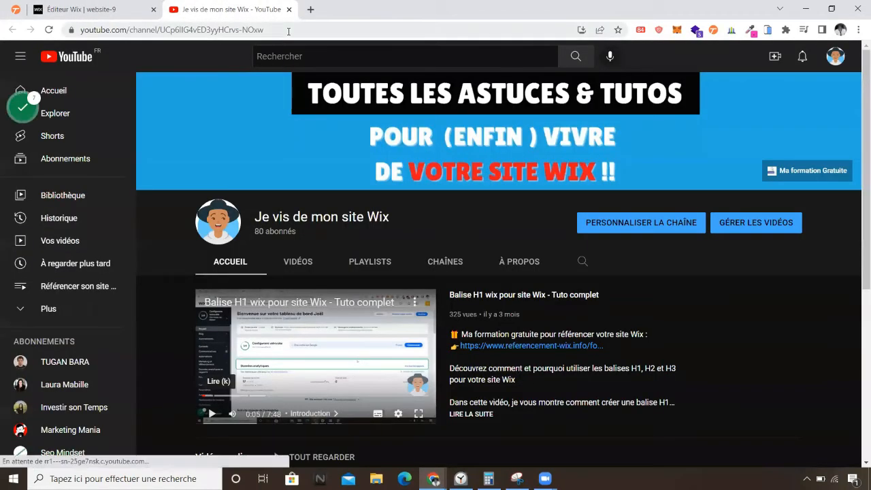
{"action": "left_click", "coordinate": [289, 32]}
{"action": "right_click", "coordinate": [288, 31]}
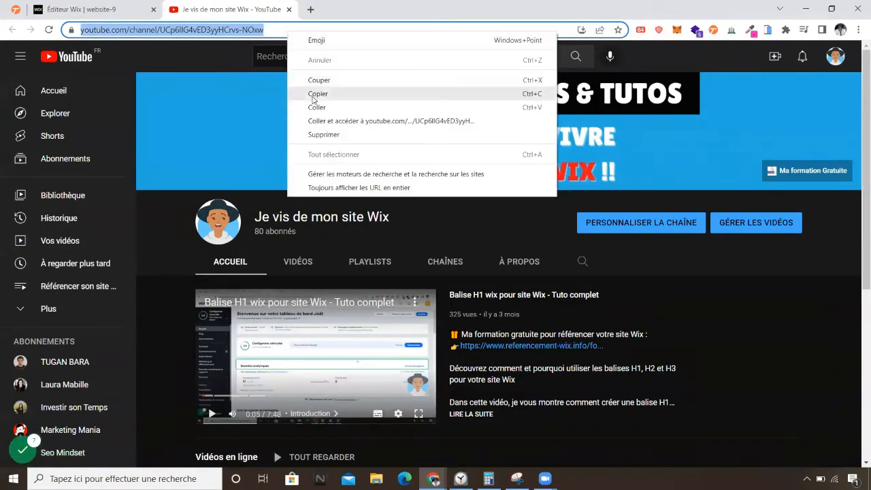
{"action": "left_click", "coordinate": [313, 95]}
Paste the YouTube channel URL into the Wix video library's embed field and add the channel as a feed.
{"action": "left_click", "coordinate": [112, 6]}
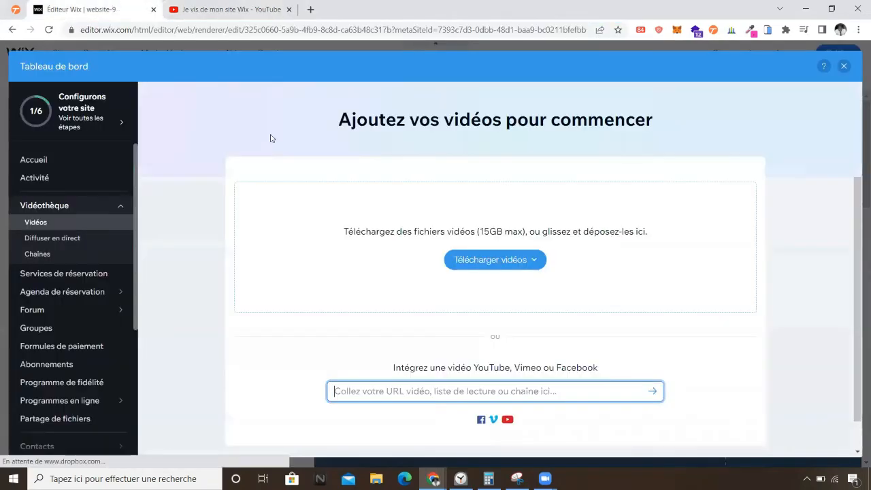
{"action": "left_click", "coordinate": [349, 391]}
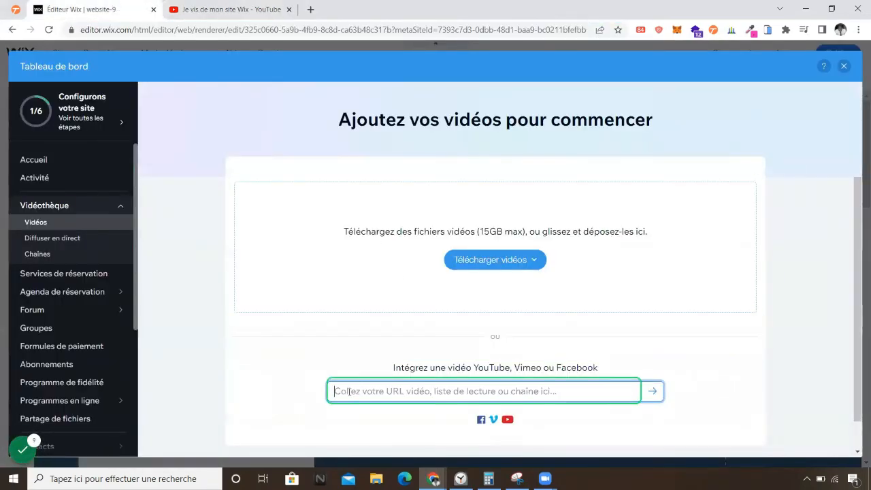
{"action": "type", "text": "https://www.youtube.com/channel/UCp6llG4vED3yyHCrvs-NOxw"}
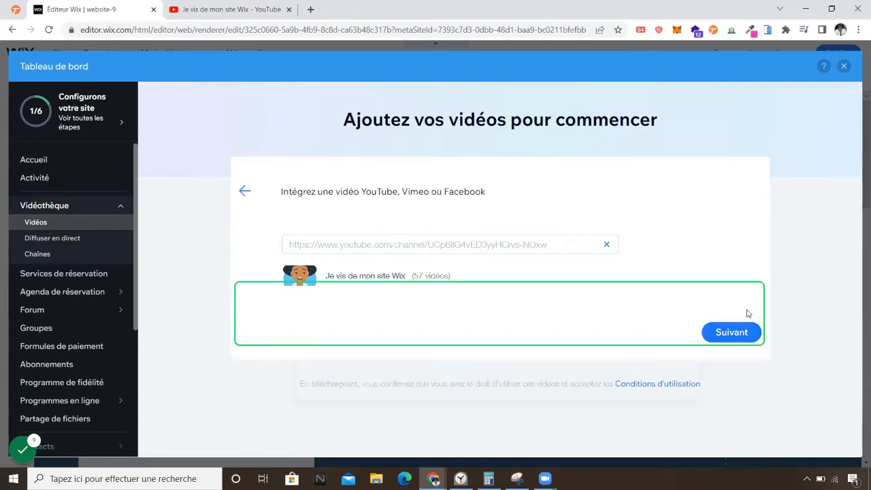
{"action": "left_click", "coordinate": [730, 332]}
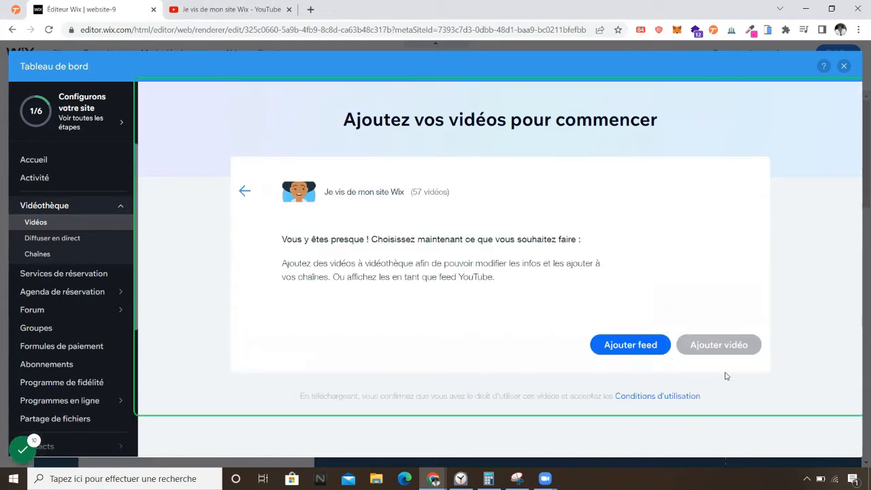
{"action": "left_click", "coordinate": [638, 345]}
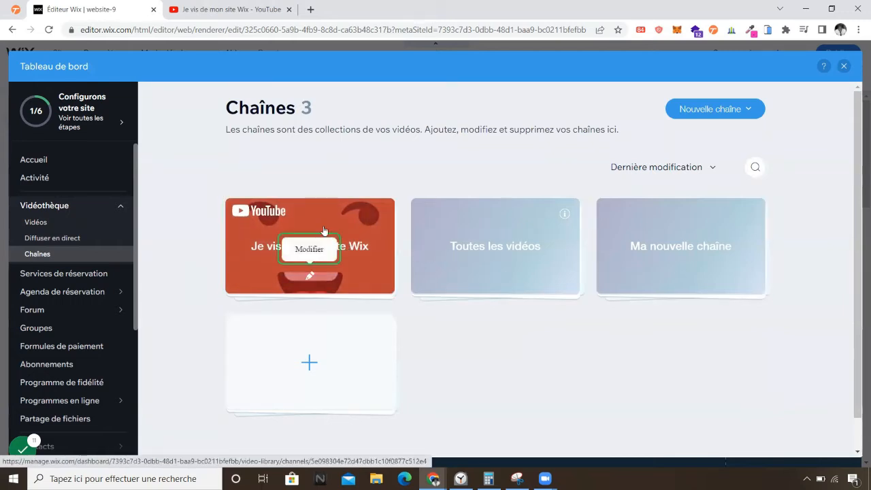
Open the YouTube feed editing of the "Je vis de mon site Wix" channel, cancel it and return to the channel list.
{"action": "left_click", "coordinate": [313, 272]}
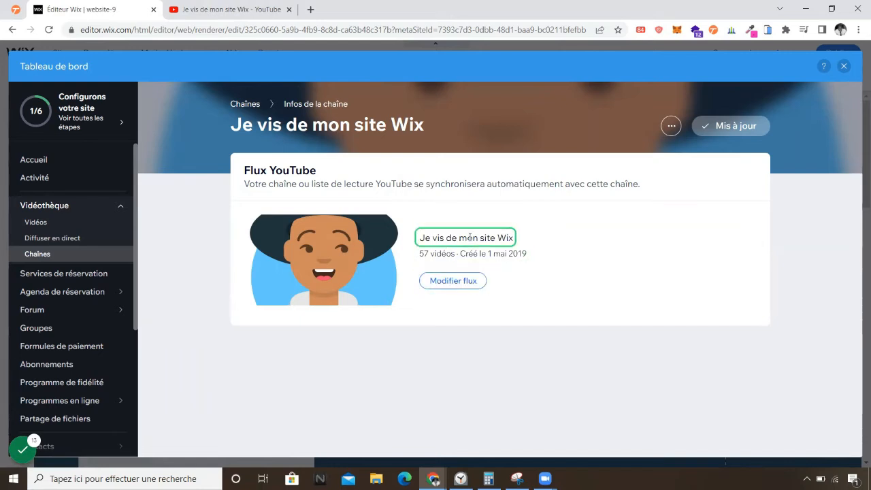
{"action": "left_click", "coordinate": [453, 282]}
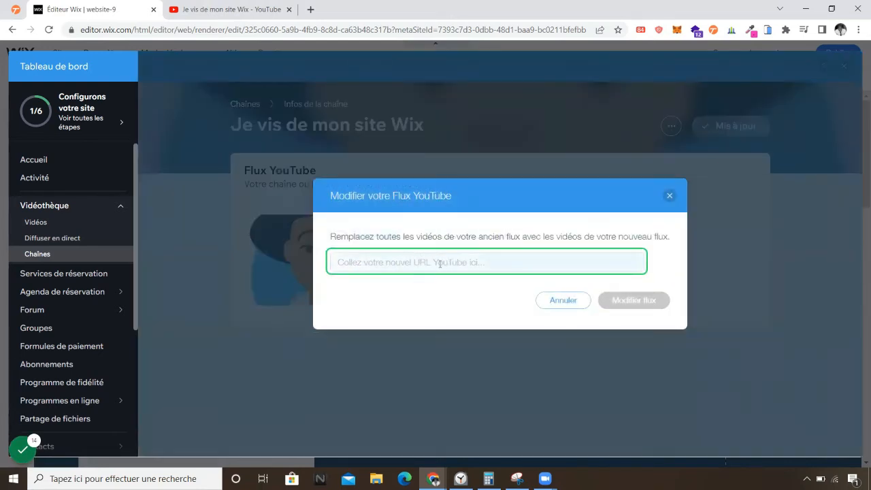
{"action": "left_click", "coordinate": [669, 196]}
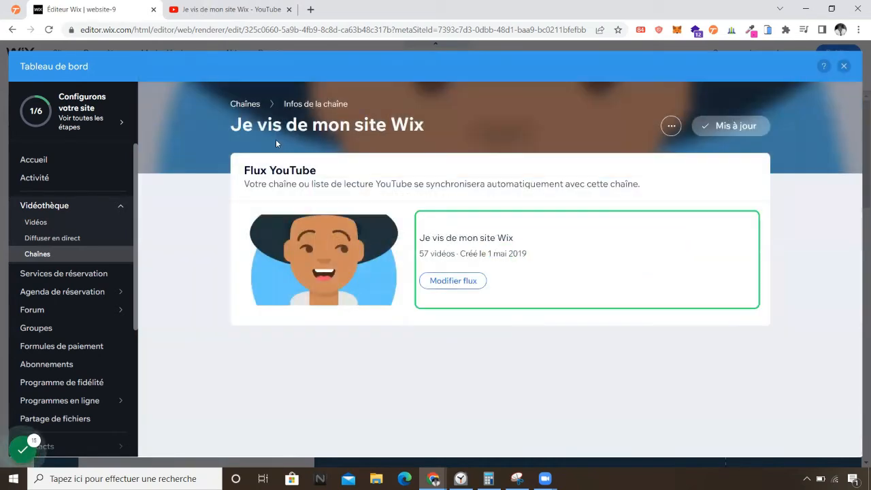
{"action": "left_click", "coordinate": [246, 105]}
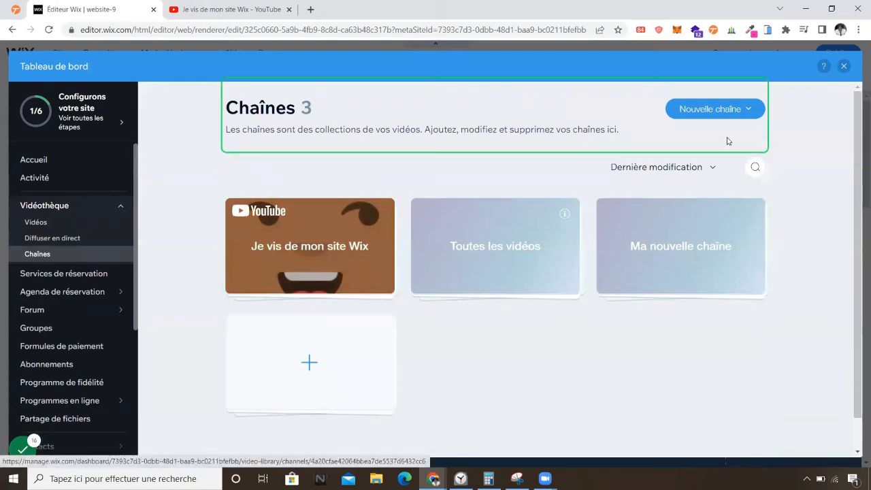
Close the dashboard, select "Je vis de mon site Wix" as the channel shown on the page and close the Wix Video settings.
{"action": "left_click", "coordinate": [843, 66]}
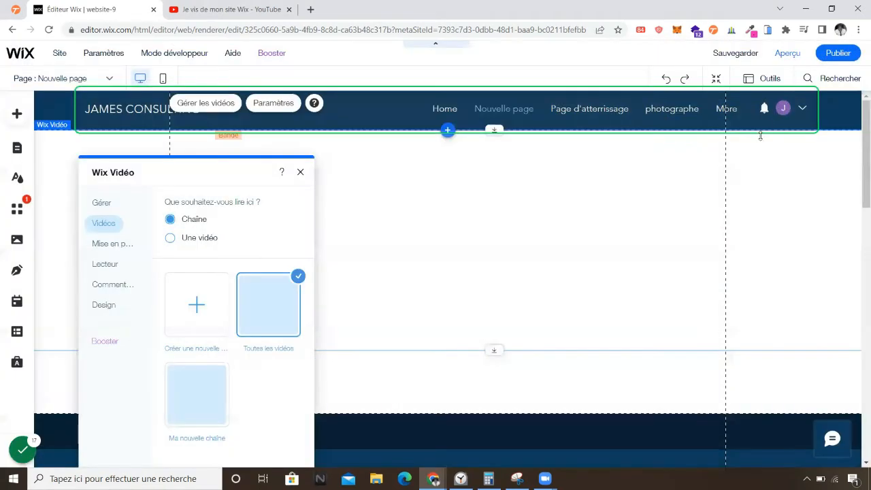
{"action": "left_click", "coordinate": [199, 392]}
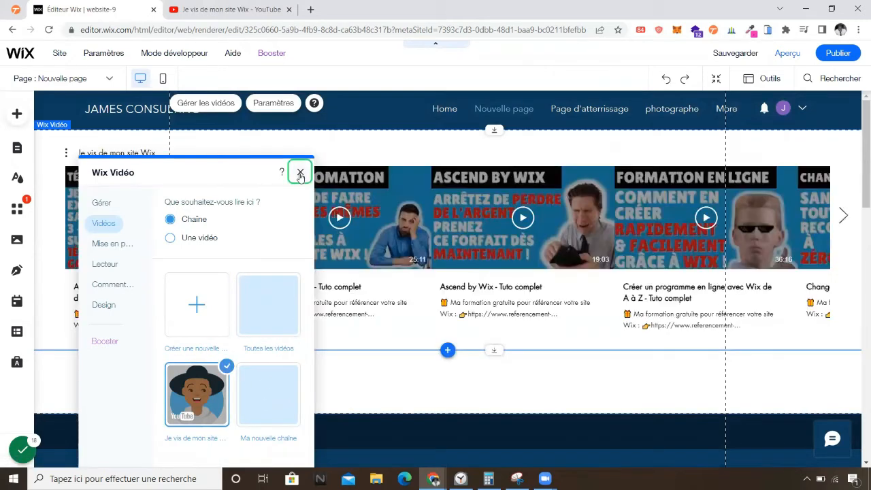
{"action": "left_click", "coordinate": [300, 174]}
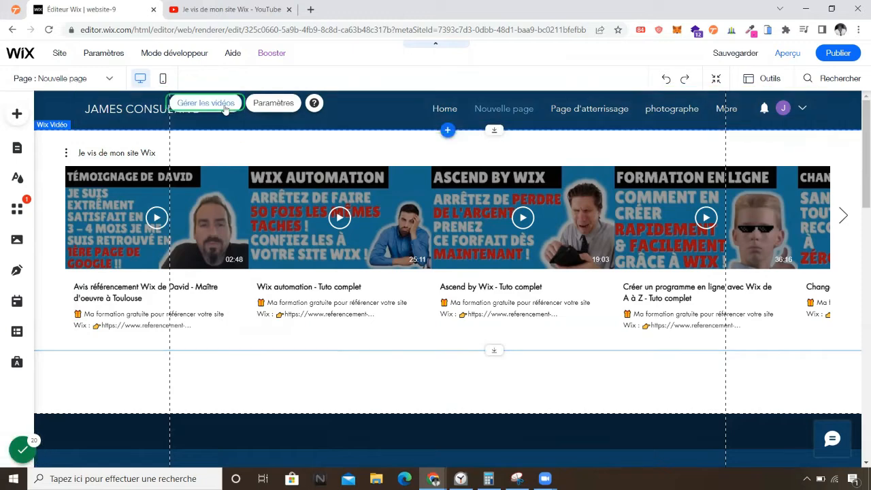
Try the Grid layout, apply the Classique layout to the Wix Video channel, and move the player slightly right and down on the page.
{"action": "left_click", "coordinate": [272, 103]}
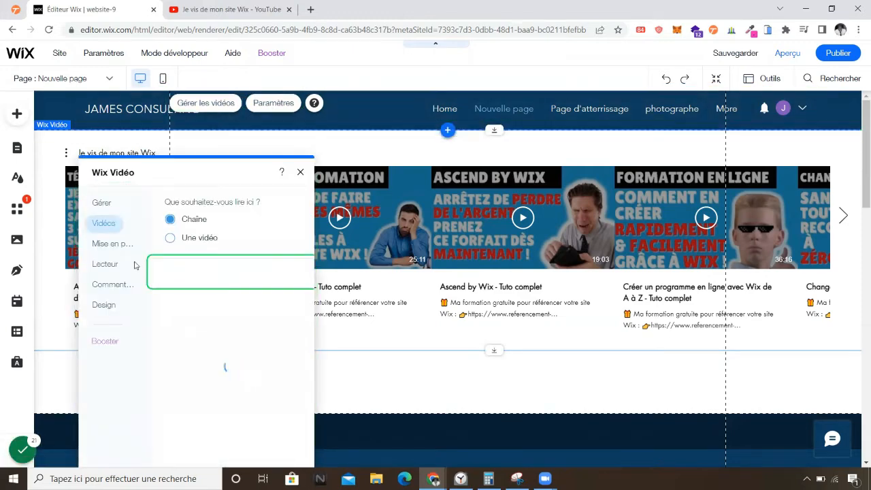
{"action": "left_click", "coordinate": [112, 245]}
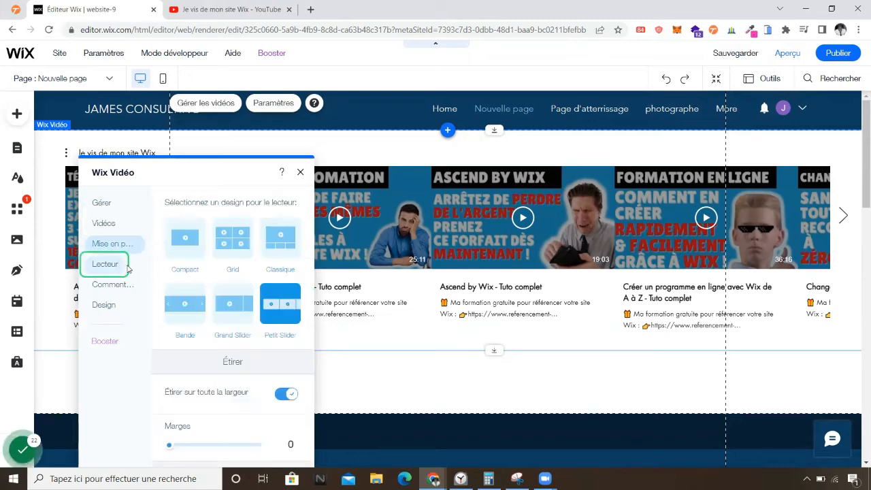
{"action": "left_click", "coordinate": [230, 237]}
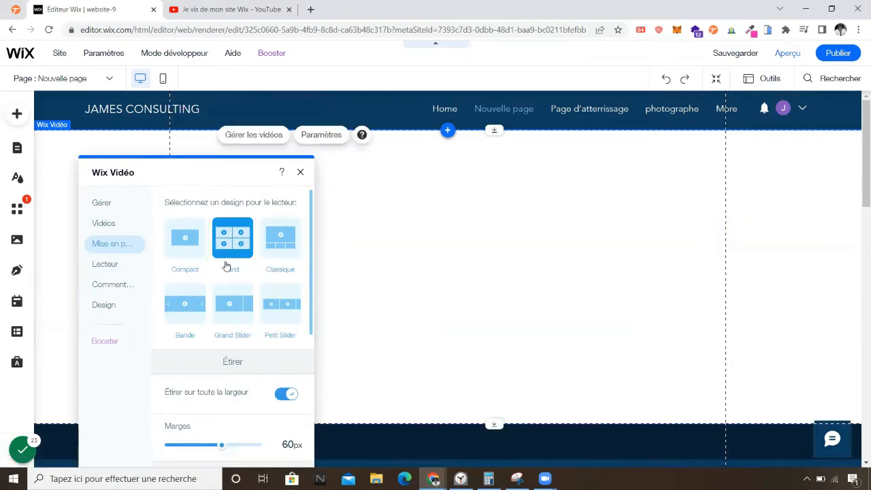
{"action": "left_click", "coordinate": [283, 249]}
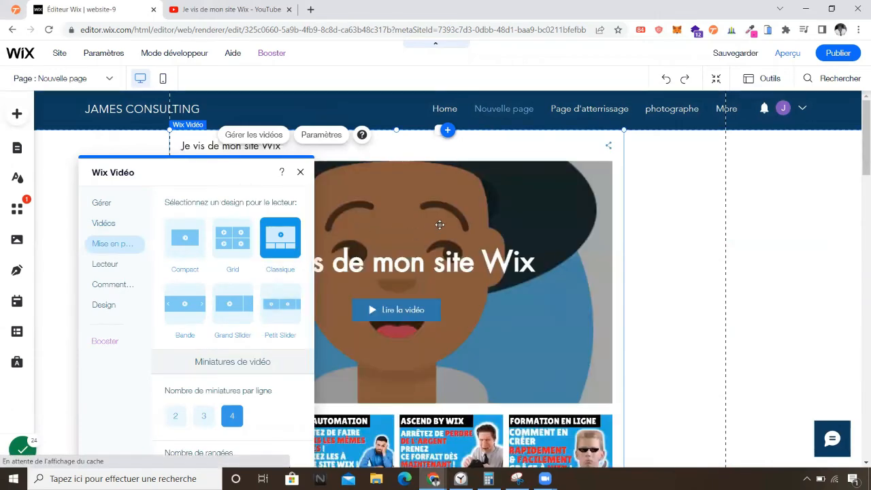
{"action": "left_click_drag", "start_coordinate": [441, 185], "coordinate": [472, 198]}
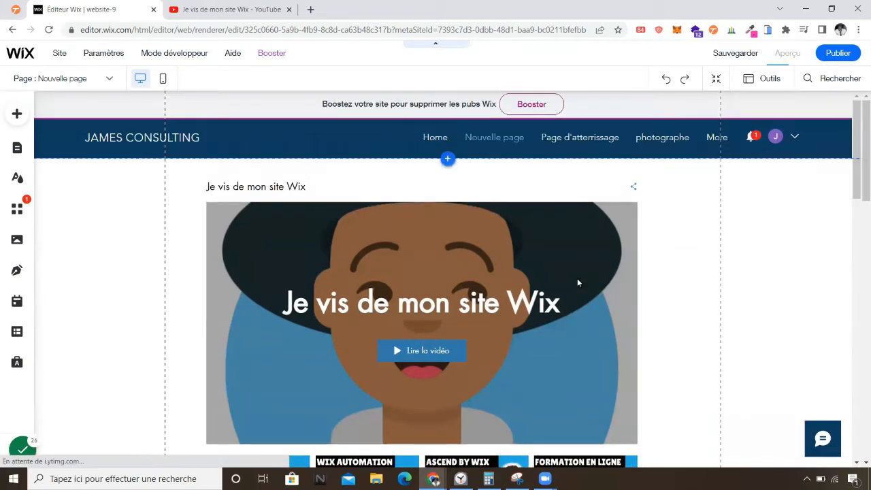
Preview the page, and start and pause the channel's first video.
{"action": "scroll", "coordinate": [485, 248], "scroll_direction": "down", "scroll_amount": 2}
{"action": "left_click", "coordinate": [436, 250]}
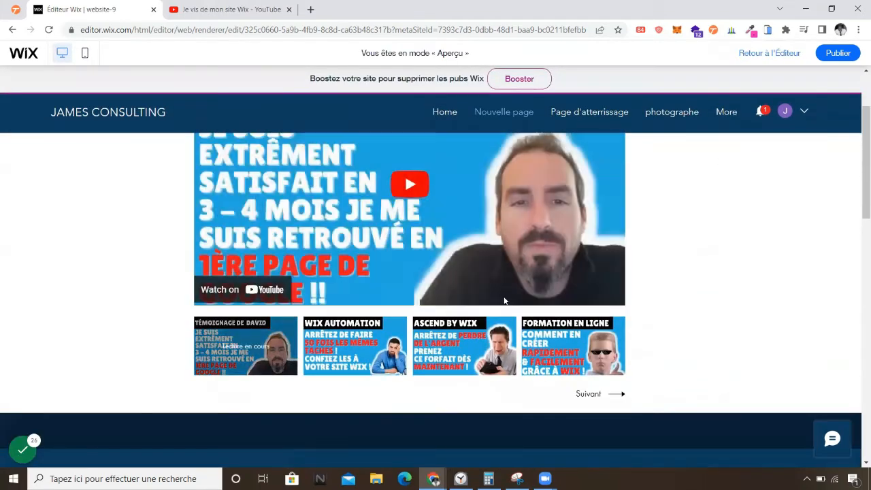
{"action": "scroll", "coordinate": [504, 296], "scroll_direction": "up", "scroll_amount": 1}
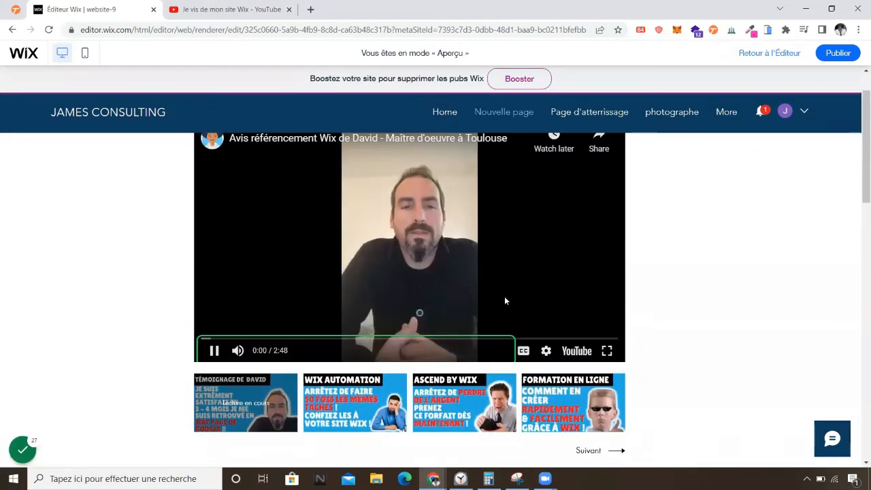
{"action": "left_click", "coordinate": [215, 353]}
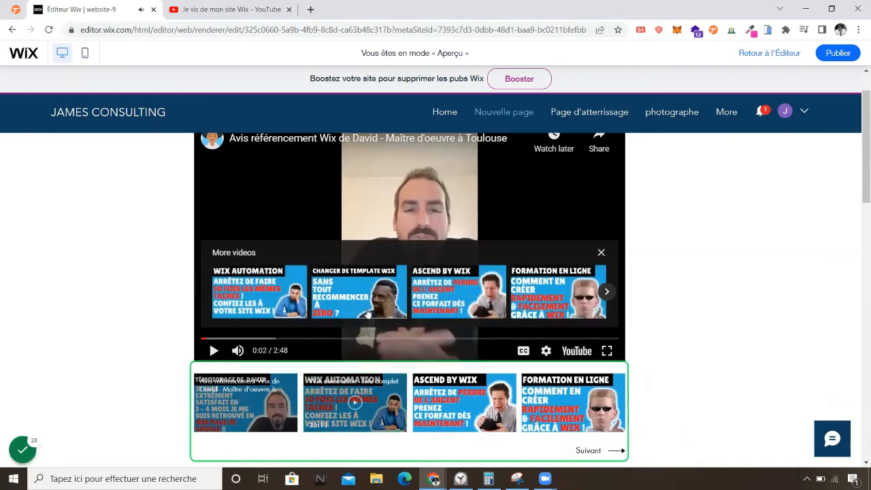
Browse the player's suggested videos, and page forward and back through the channel's video thumbnails in the preview.
{"action": "left_click", "coordinate": [607, 292]}
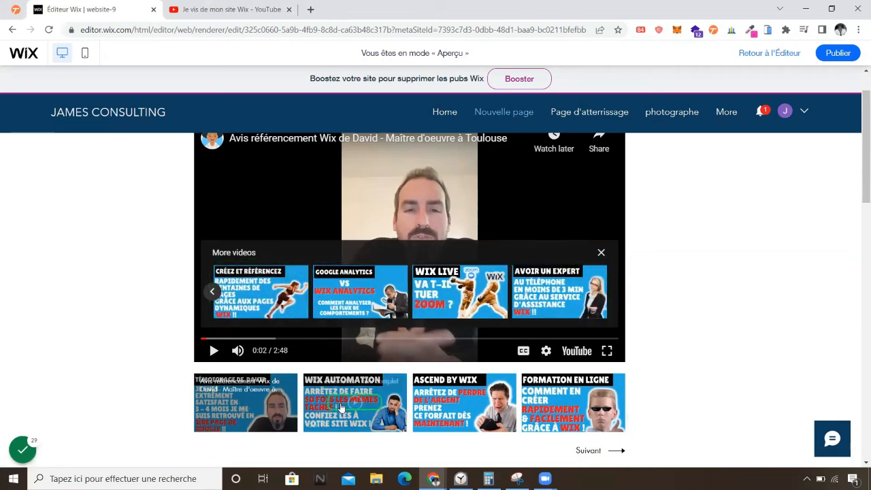
{"action": "left_click", "coordinate": [589, 450]}
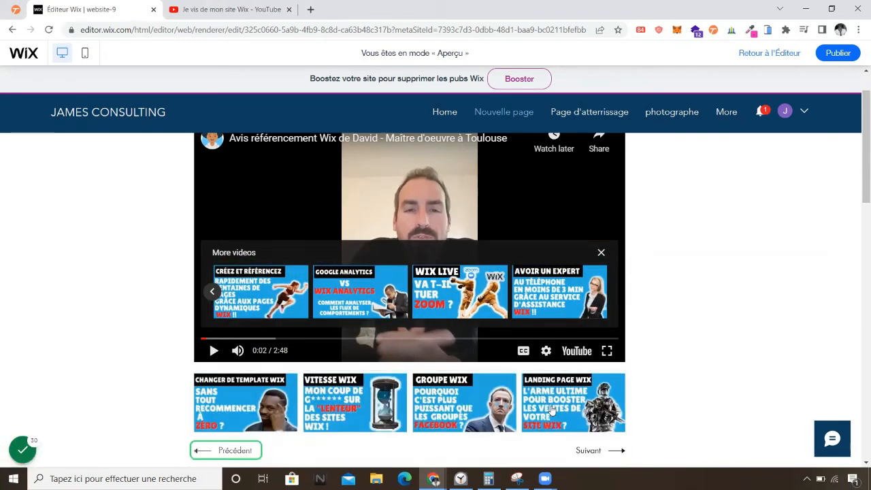
{"action": "left_click", "coordinate": [235, 450]}
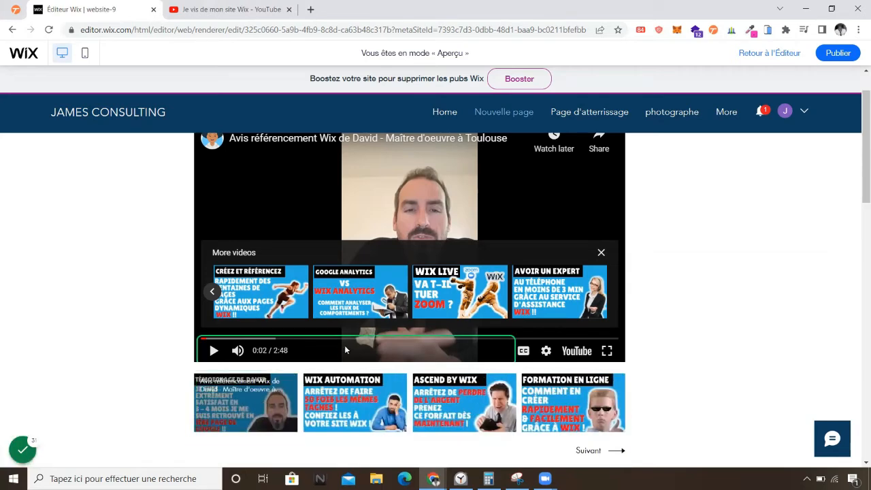
{"action": "scroll", "coordinate": [346, 349], "scroll_direction": "up", "scroll_amount": 1}
{"action": "left_click", "coordinate": [504, 306]}
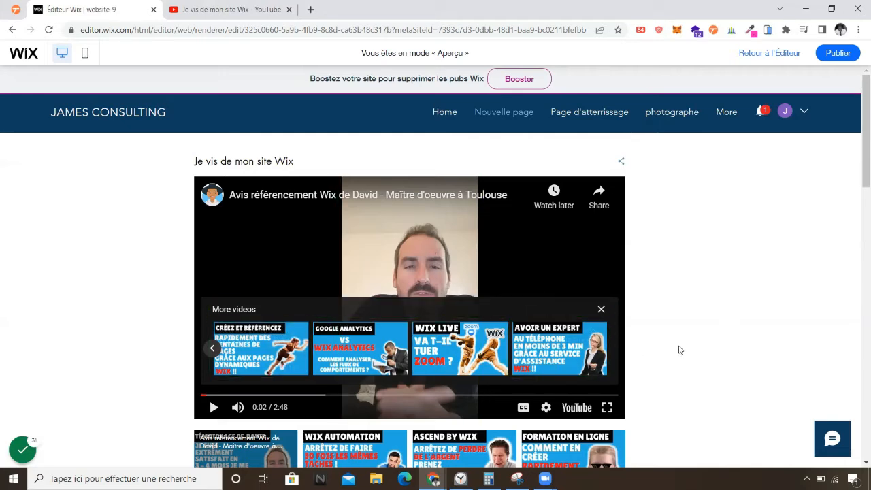
{"action": "scroll", "coordinate": [641, 346], "scroll_direction": "down", "scroll_amount": 2}
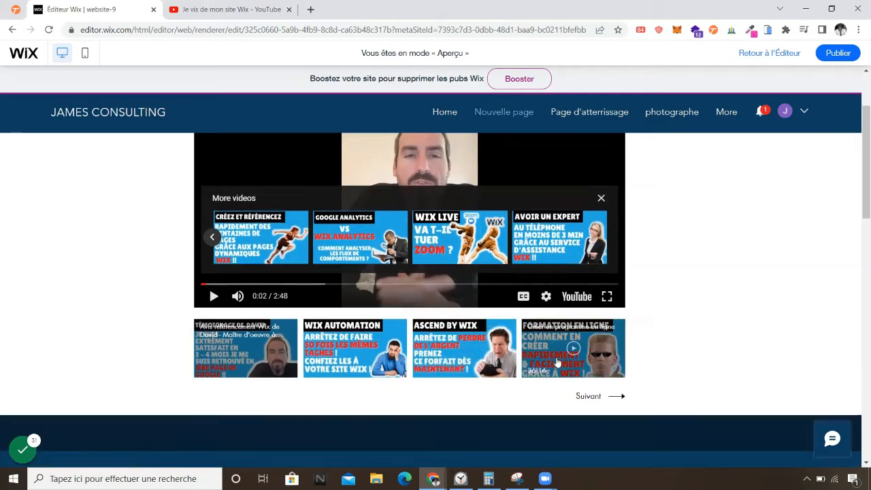
{"action": "scroll", "coordinate": [461, 296], "scroll_direction": "up", "scroll_amount": 2}
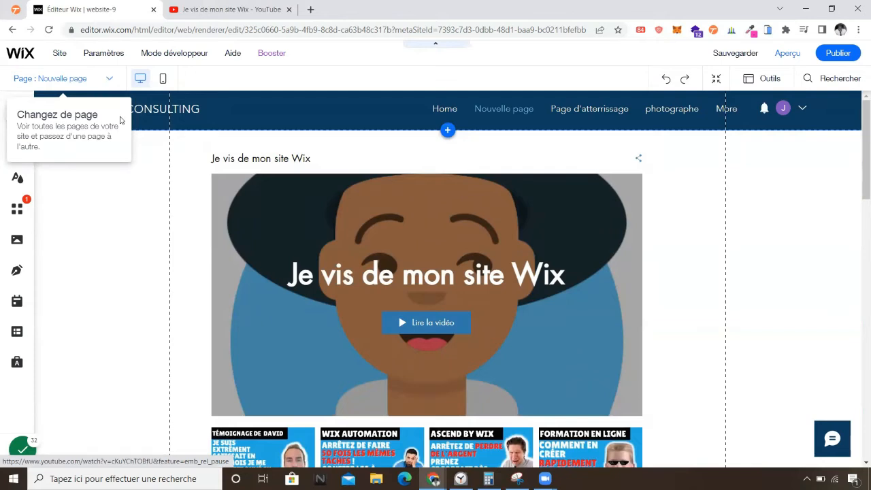
{"action": "left_click", "coordinate": [109, 78]}
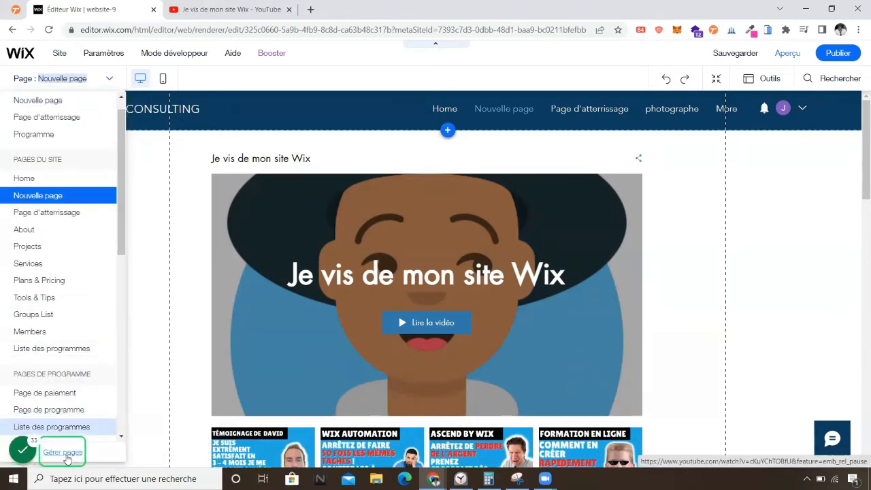
{"action": "left_click", "coordinate": [286, 184]}
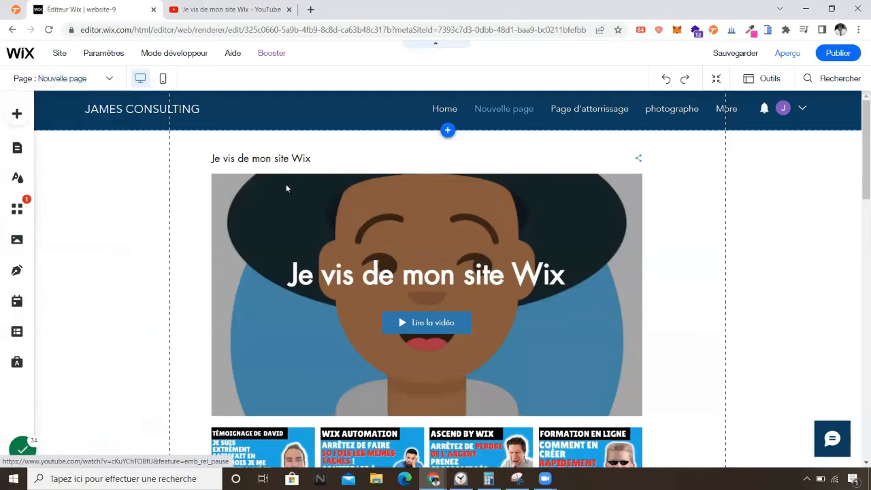
Select the Wix Vidéo player on the page and open its video management dashboard.
{"action": "left_click", "coordinate": [288, 217]}
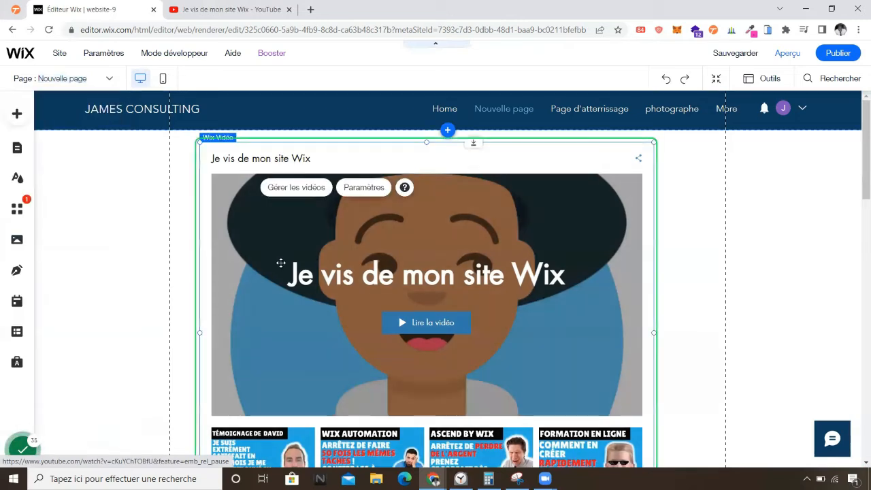
{"action": "left_click", "coordinate": [357, 194]}
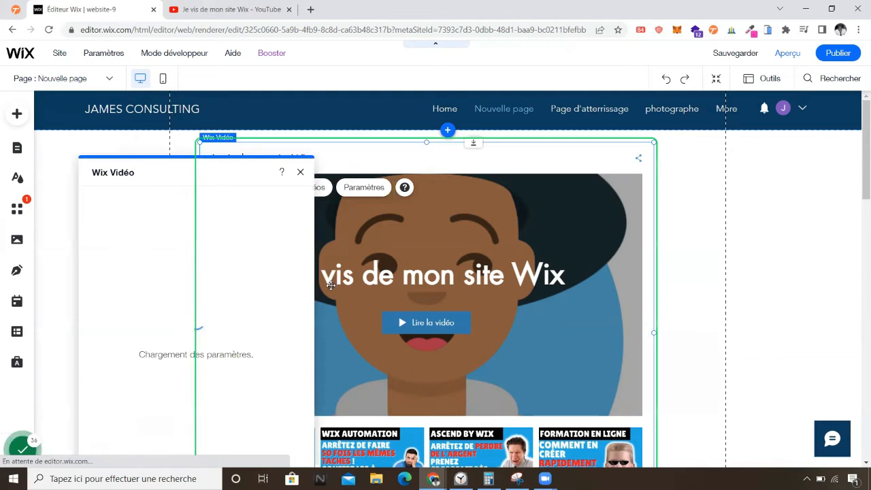
{"action": "left_click", "coordinate": [311, 189]}
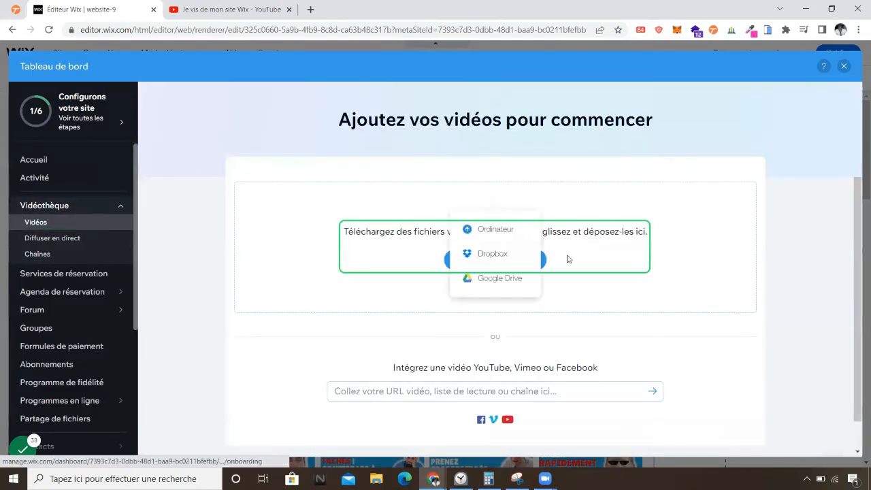
{"action": "scroll", "coordinate": [517, 340], "scroll_direction": "down", "scroll_amount": 1}
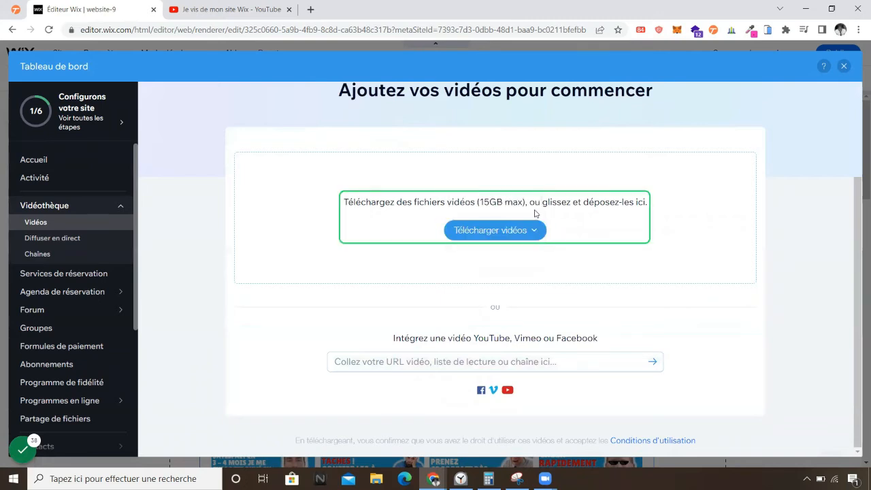
{"action": "mouse_move", "coordinate": [500, 235]}
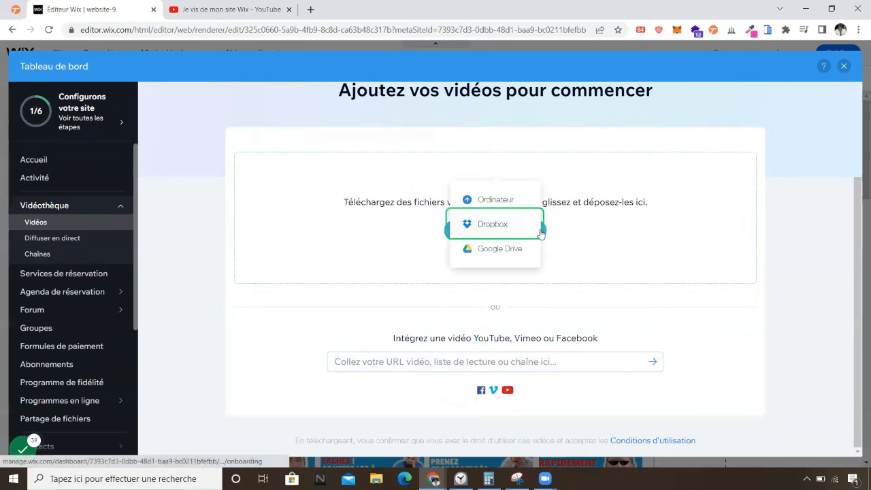
{"action": "left_click", "coordinate": [513, 205]}
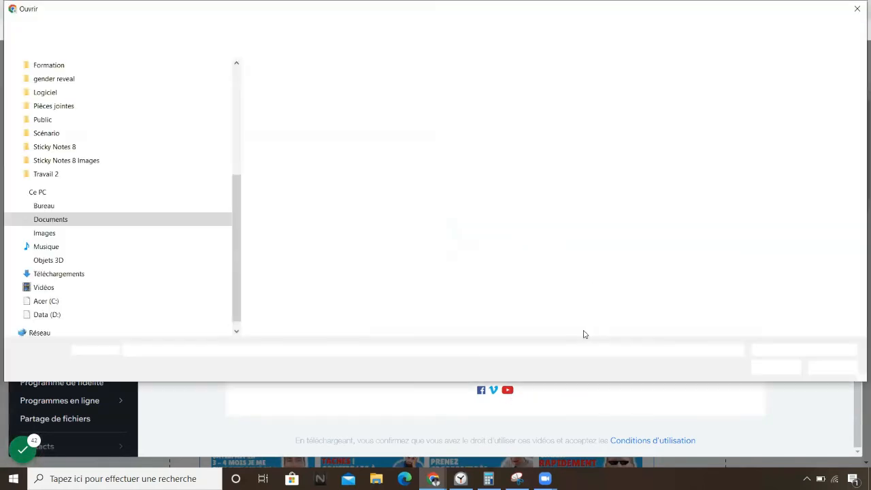
{"action": "left_click", "coordinate": [306, 111]}
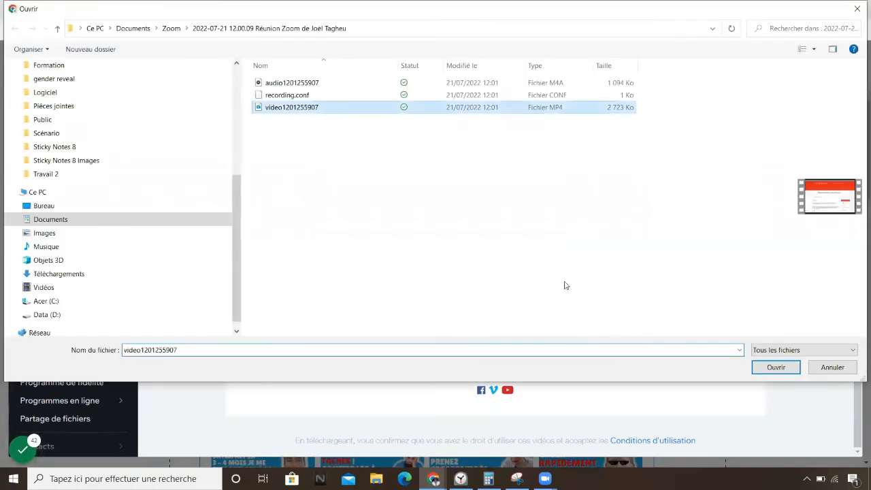
{"action": "left_click", "coordinate": [755, 369]}
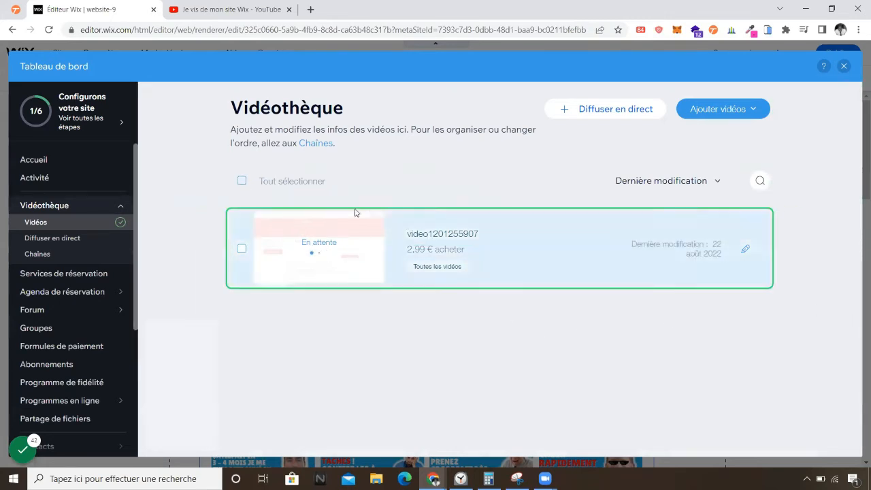
{"action": "left_click", "coordinate": [241, 250]}
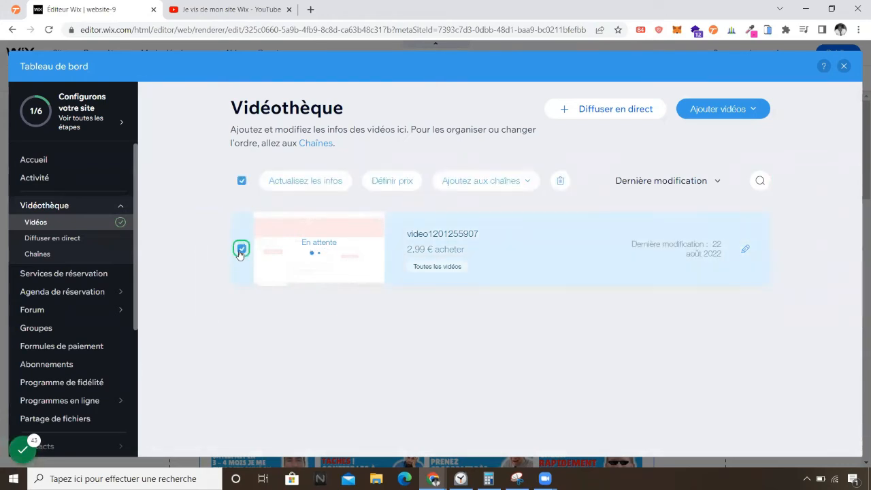
{"action": "left_click", "coordinate": [241, 249]}
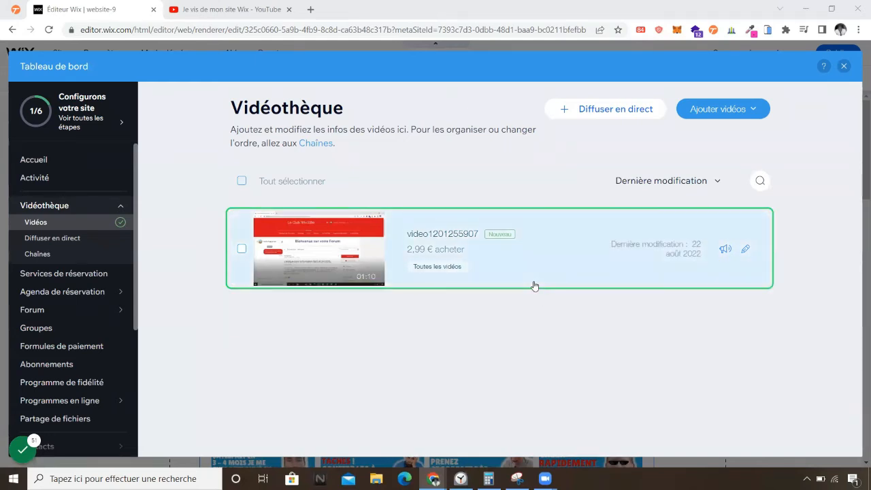
{"action": "left_click", "coordinate": [732, 251]}
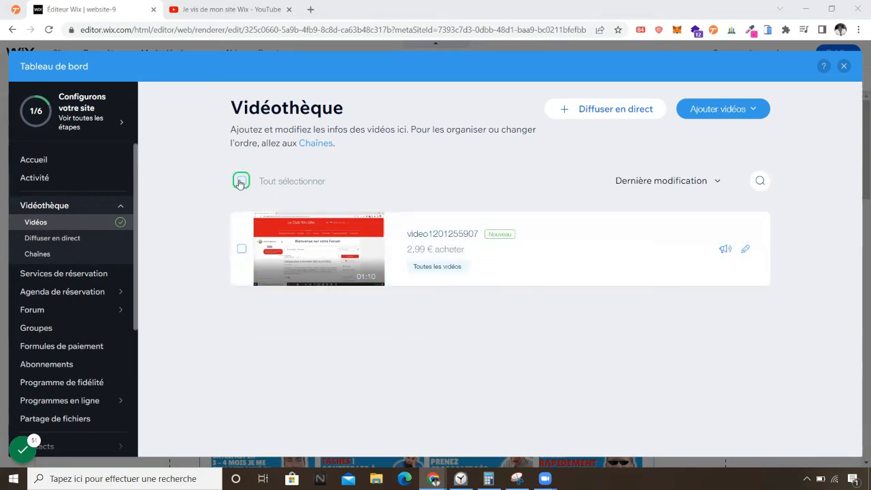
Open the price settings for the uploaded video, try the Gratuite option and set it back to Payante.
{"action": "left_click", "coordinate": [242, 250]}
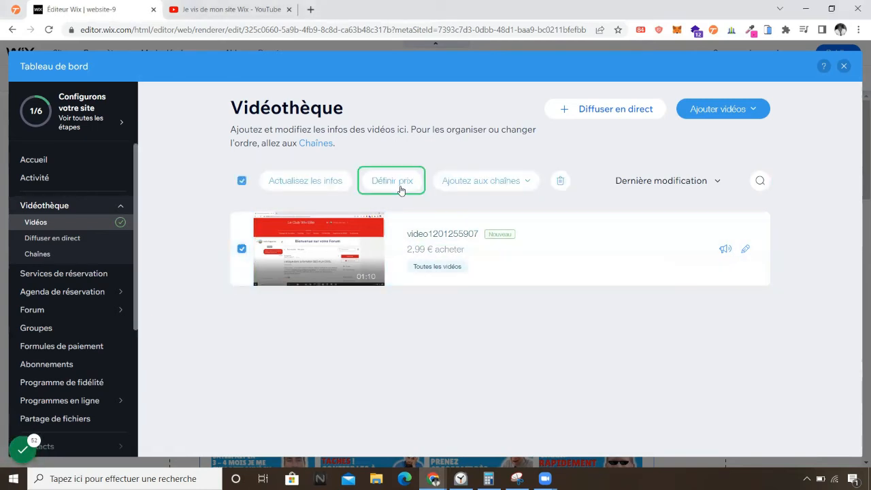
{"action": "left_click", "coordinate": [401, 188]}
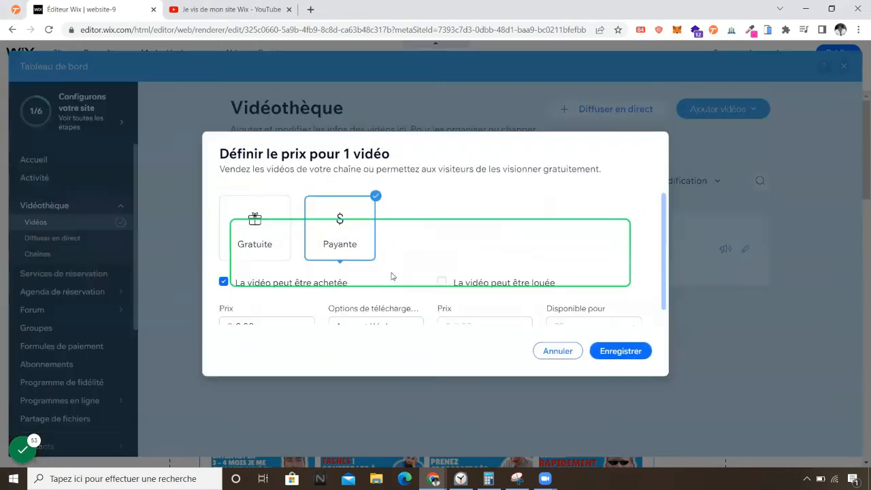
{"action": "left_click", "coordinate": [276, 221]}
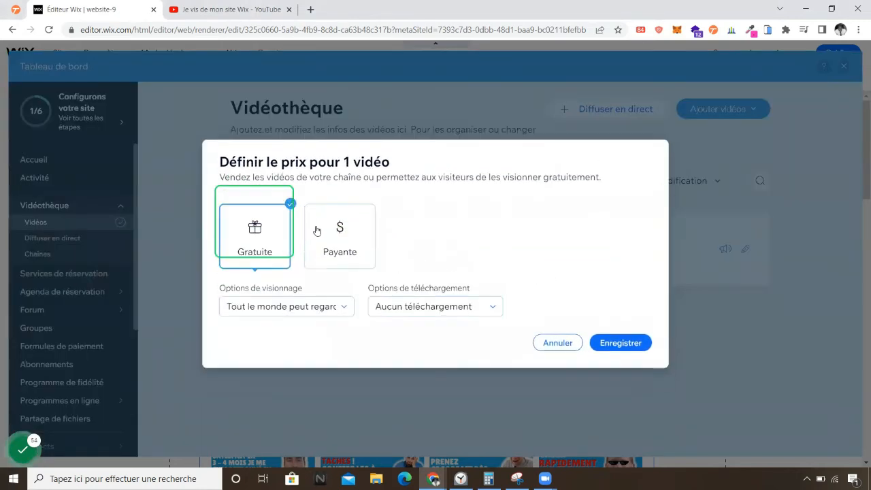
{"action": "left_click", "coordinate": [339, 230]}
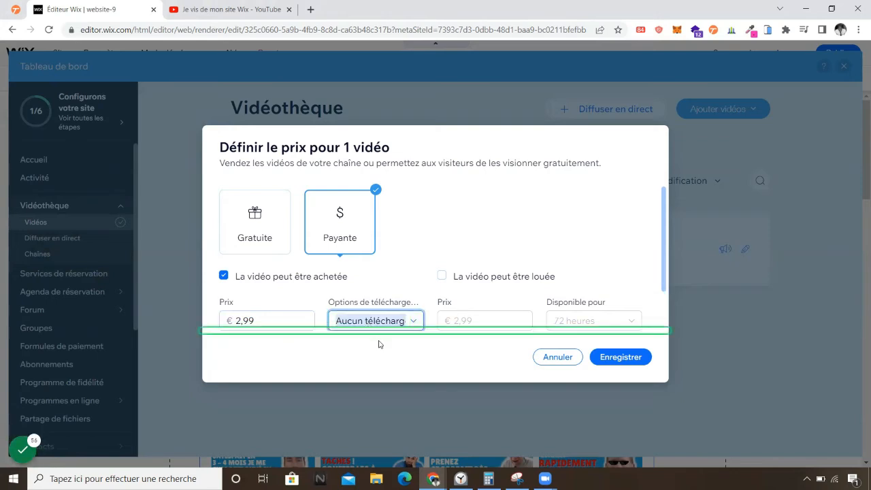
Try allowing downloads for the purchasable video and return the download option to Aucun téléchargement.
{"action": "left_click", "coordinate": [418, 326]}
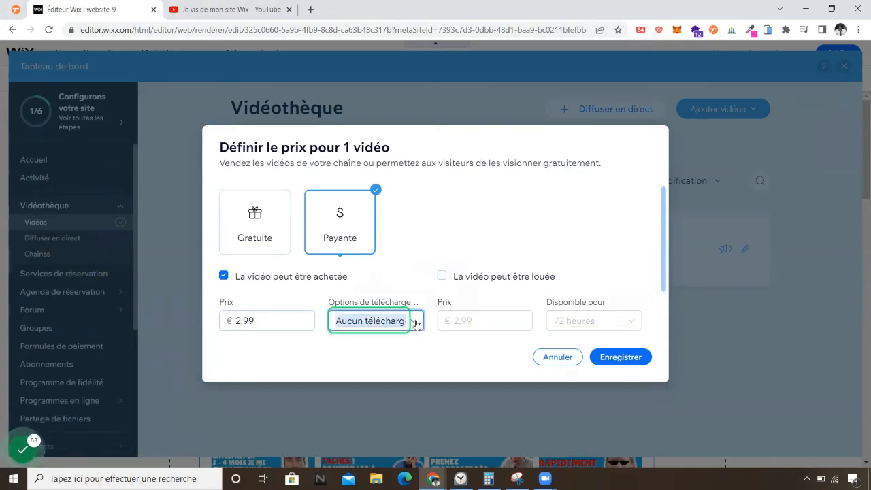
{"action": "left_click", "coordinate": [414, 322]}
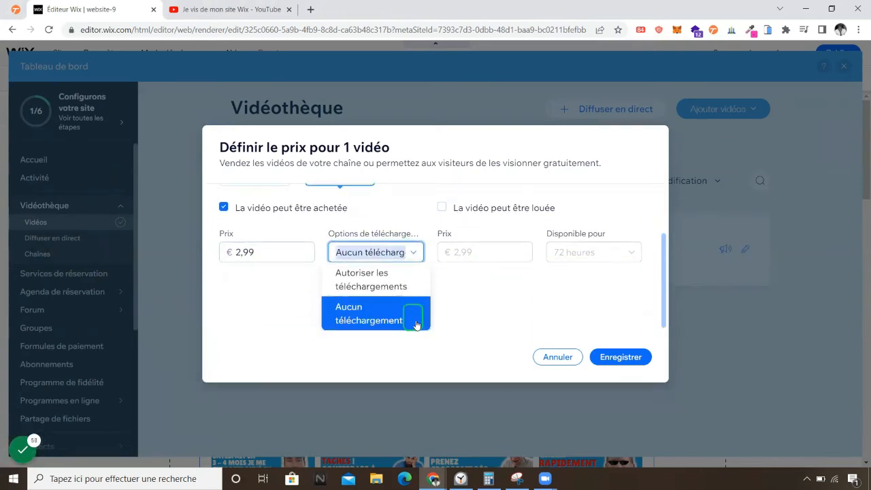
{"action": "left_click", "coordinate": [403, 283]}
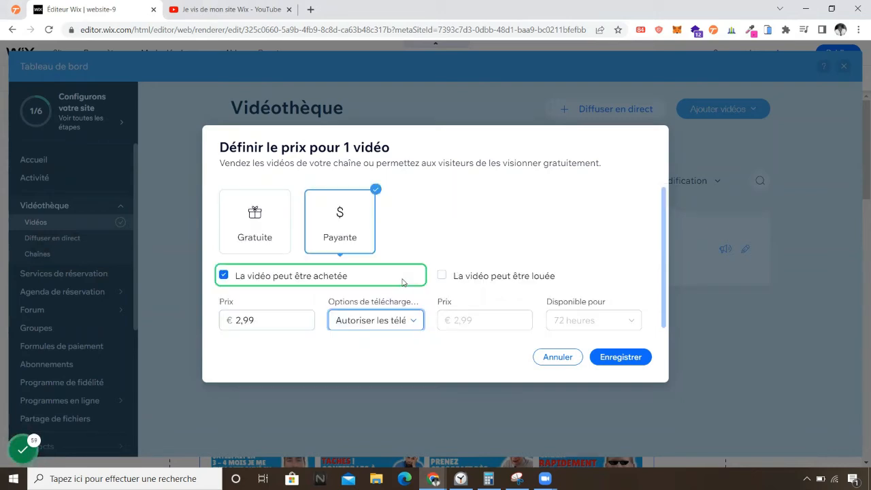
{"action": "left_click", "coordinate": [413, 323]}
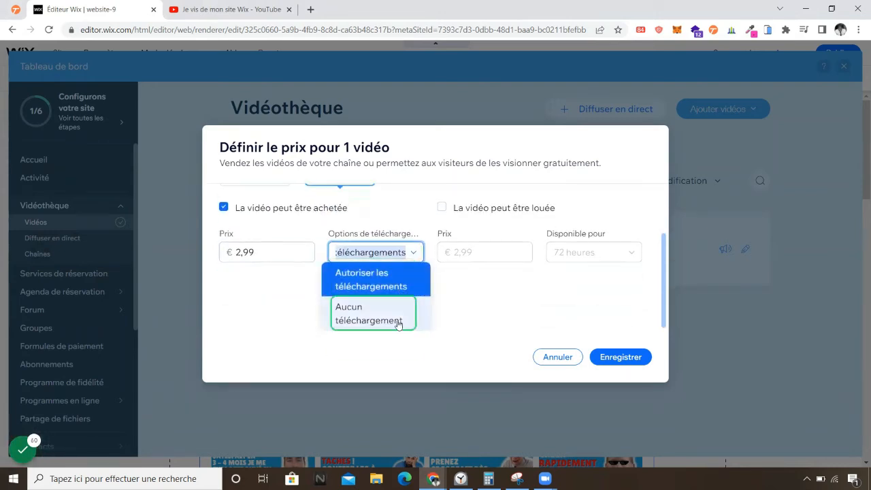
{"action": "left_click", "coordinate": [423, 322]}
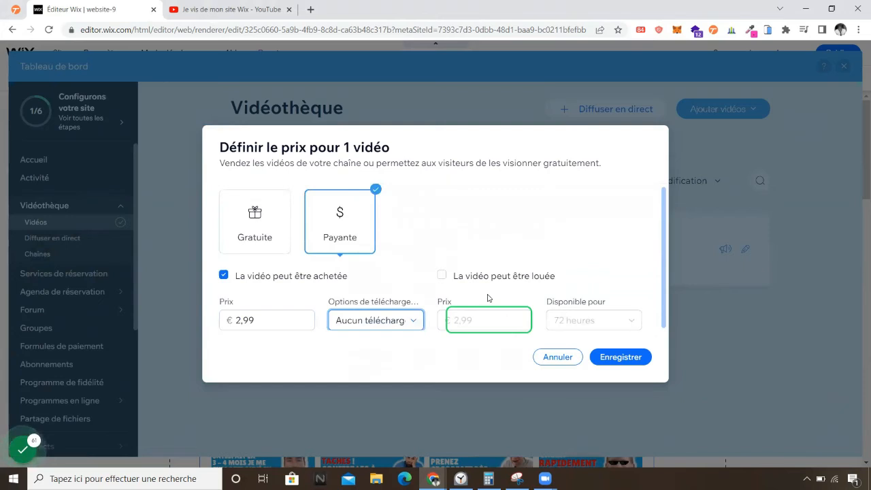
Make the video rentable for 0,99 € with 24 heures of availability, and save the price settings.
{"action": "left_click", "coordinate": [441, 275]}
{"action": "left_click", "coordinate": [474, 320]}
{"action": "double_click", "coordinate": [475, 321]}
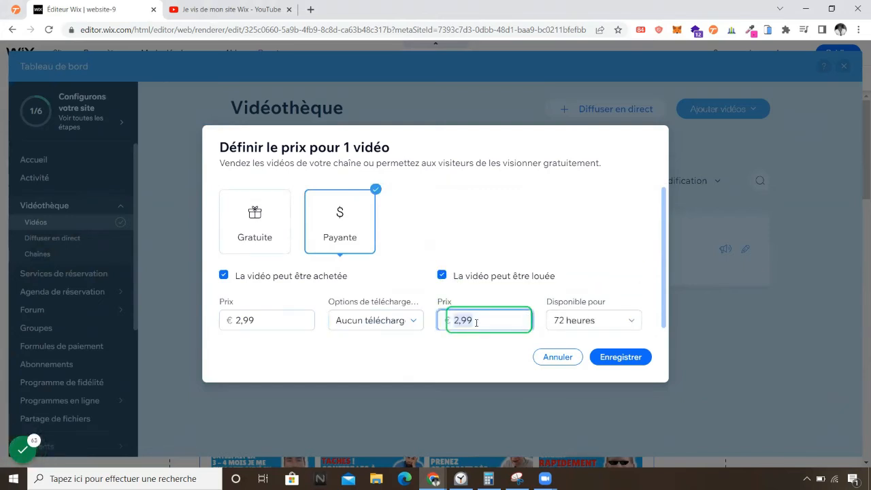
{"action": "type", "text": "0,99"}
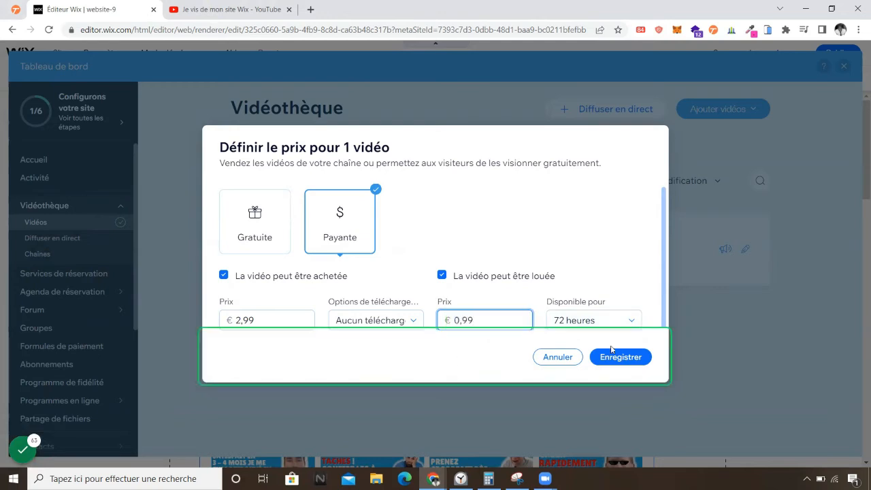
{"action": "left_click", "coordinate": [624, 317]}
{"action": "left_click", "coordinate": [623, 317]}
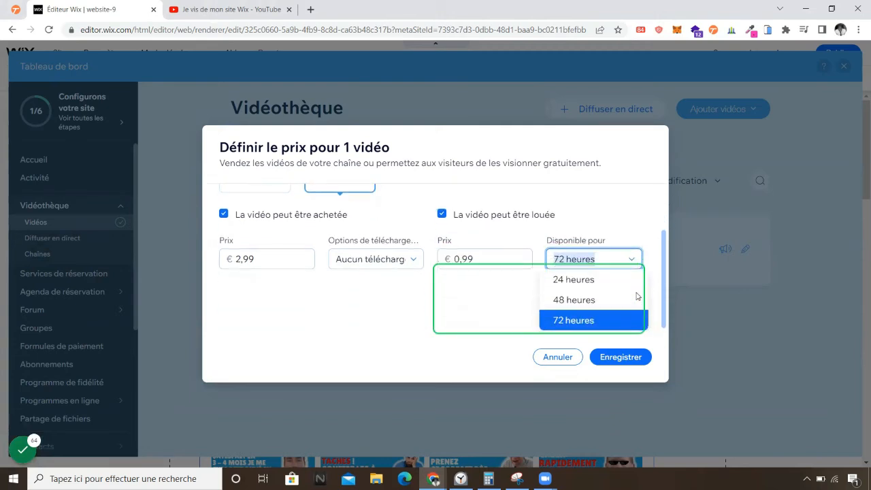
{"action": "left_click", "coordinate": [575, 279]}
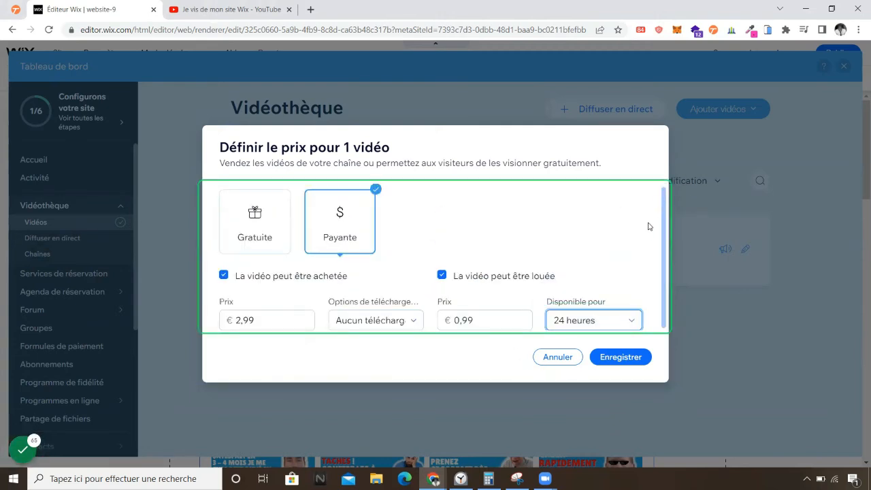
{"action": "left_click", "coordinate": [626, 361]}
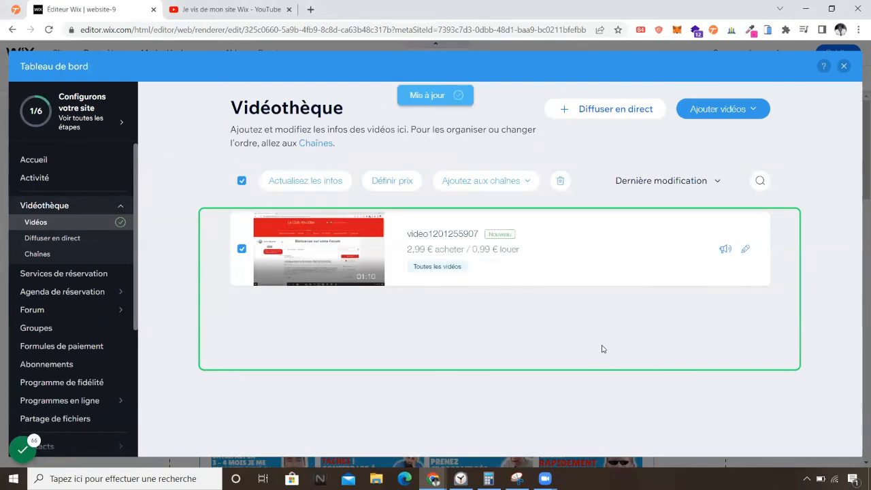
Choose Ma nouvelle chaîne as the channel for the selected video and deselect Toutes les vidéos.
{"action": "left_click", "coordinate": [526, 179]}
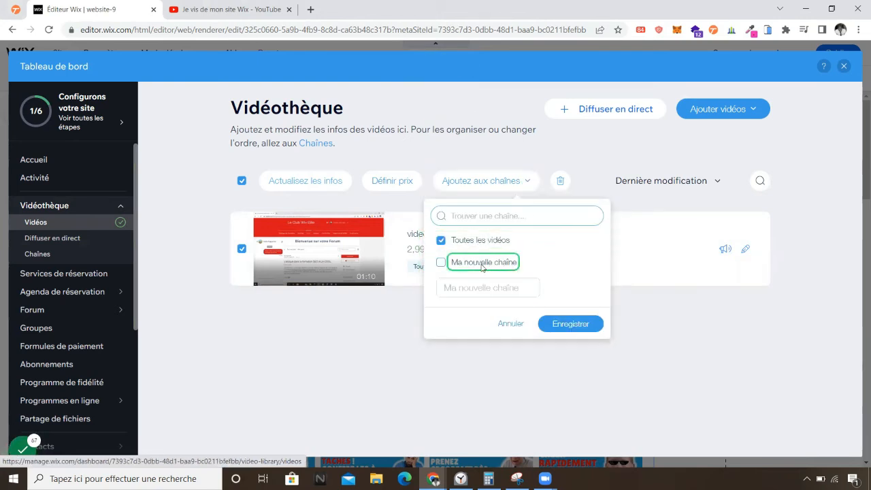
{"action": "left_click", "coordinate": [444, 263]}
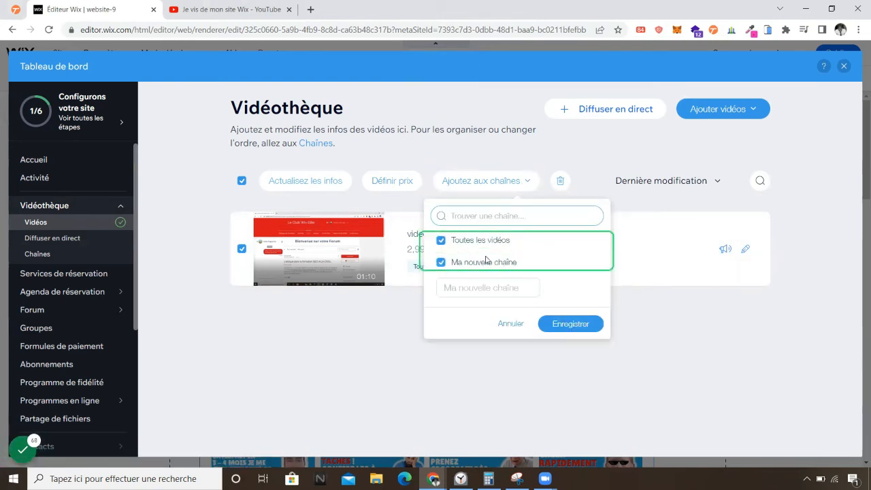
{"action": "left_click", "coordinate": [474, 290]}
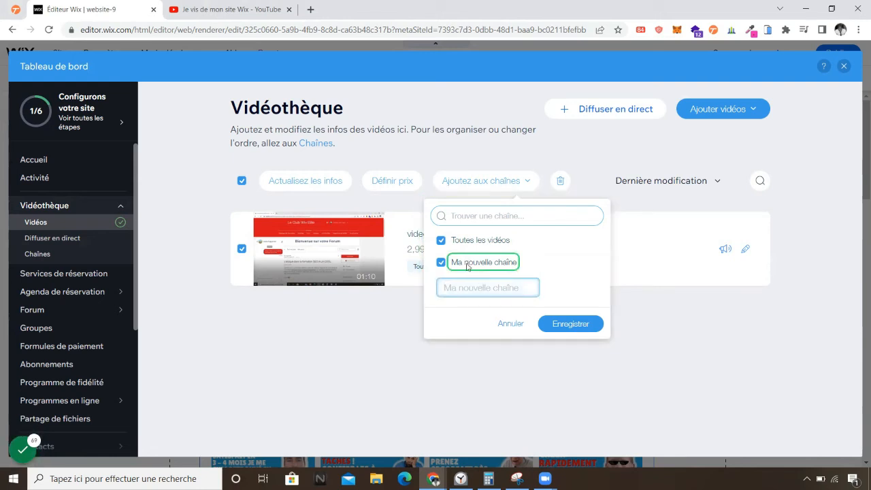
{"action": "left_click", "coordinate": [442, 242]}
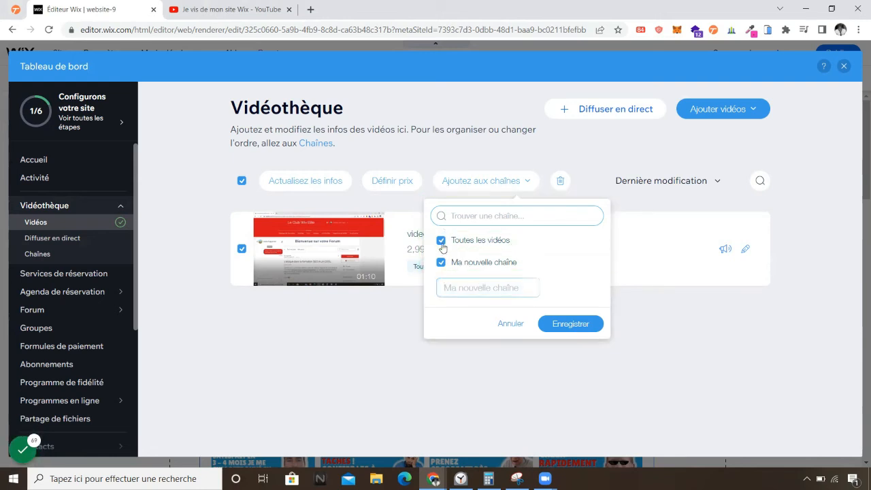
Create the channel Chaîne Payante for the selected video, deselect Ma nouvelle chaîne, save the assignment and return to the editor.
{"action": "left_click", "coordinate": [477, 289]}
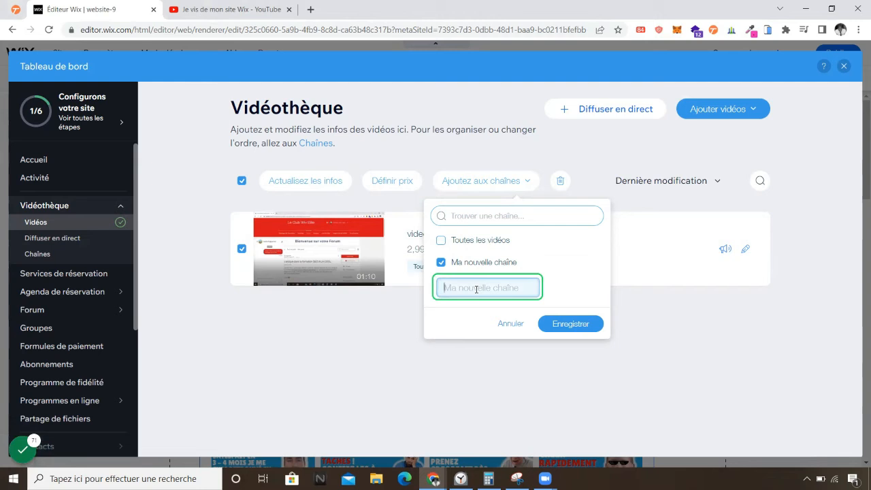
{"action": "type", "text": "Pa"}
{"action": "key", "text": "BackSpace"}
{"action": "key", "text": "BackSpace"}
{"action": "type", "text": "C"}
{"action": "type", "text": "haîne Payante"}
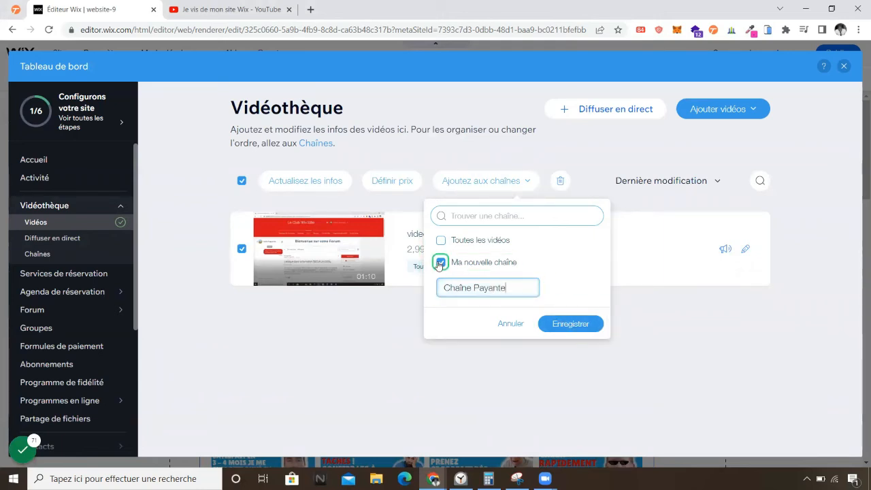
{"action": "left_click", "coordinate": [469, 262]}
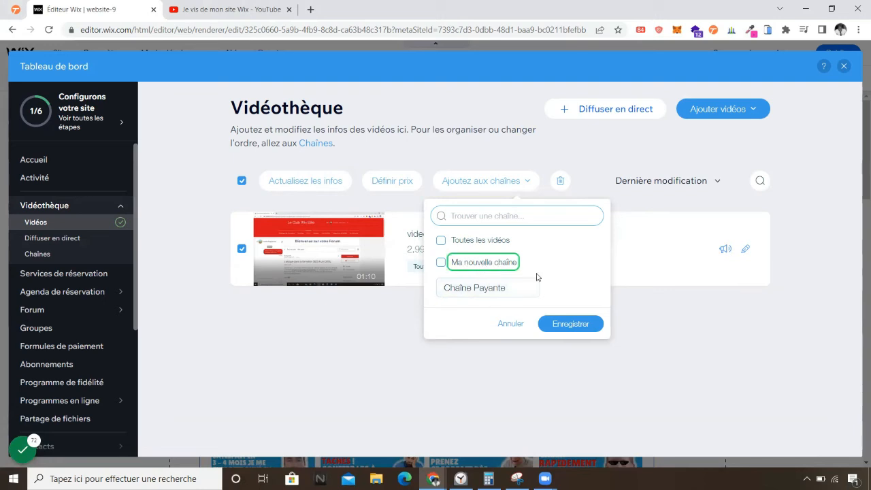
{"action": "left_click", "coordinate": [576, 324]}
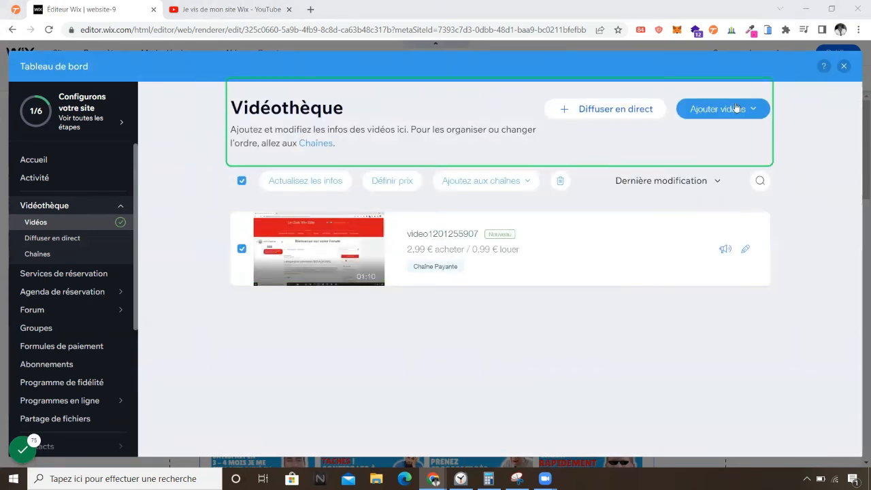
{"action": "left_click", "coordinate": [844, 68]}
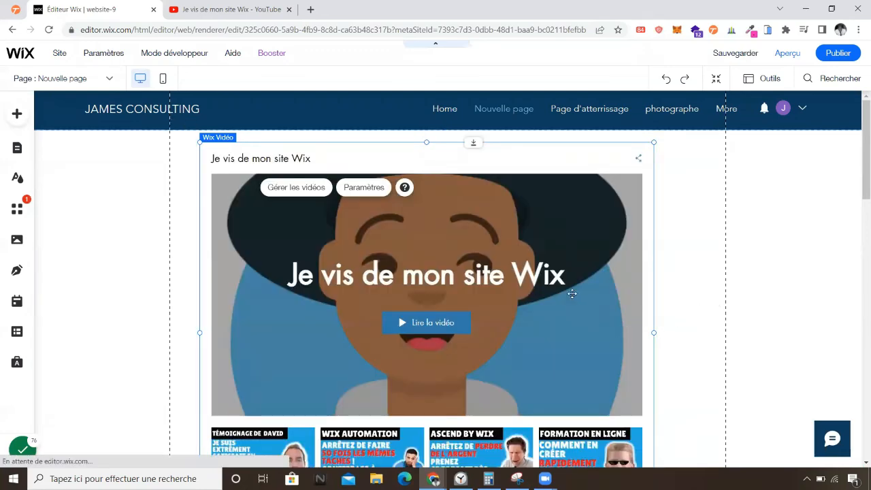
Set the Wix Vidéo element on the page to show the Chaîne Payante channel.
{"action": "scroll", "coordinate": [573, 291], "scroll_direction": "down", "scroll_amount": 2}
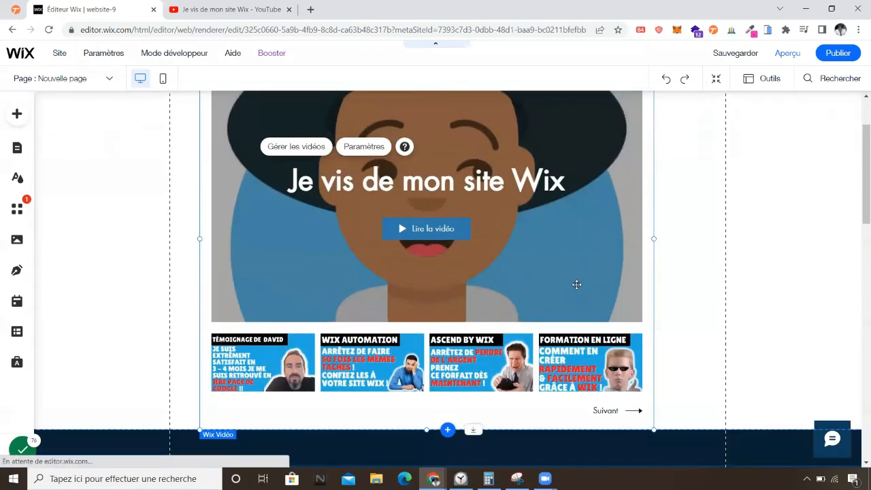
{"action": "scroll", "coordinate": [576, 285], "scroll_direction": "up", "scroll_amount": 2}
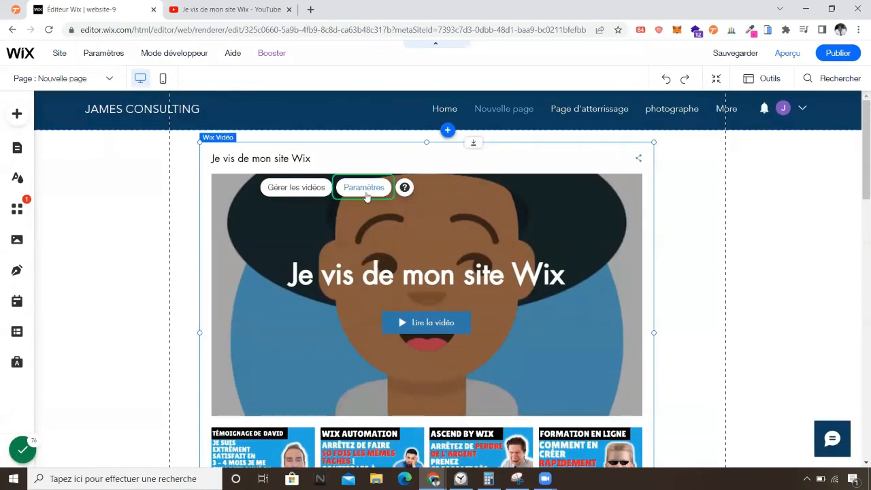
{"action": "left_click", "coordinate": [365, 192]}
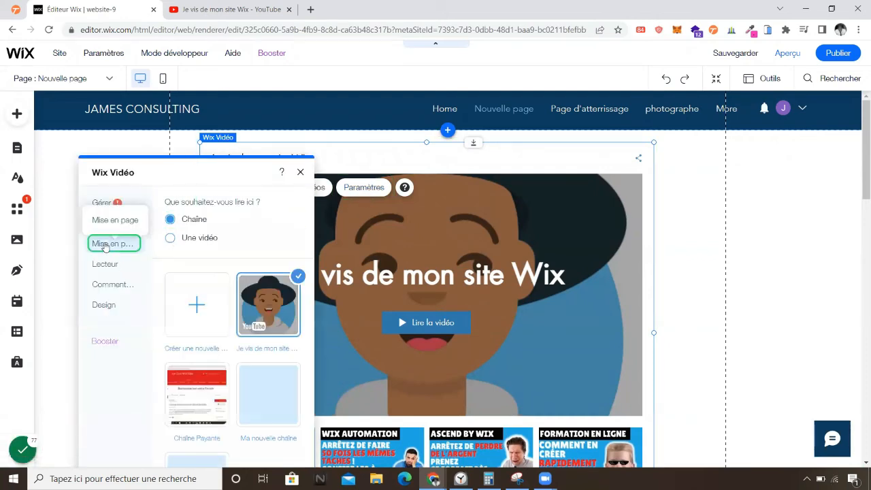
{"action": "left_click", "coordinate": [225, 378]}
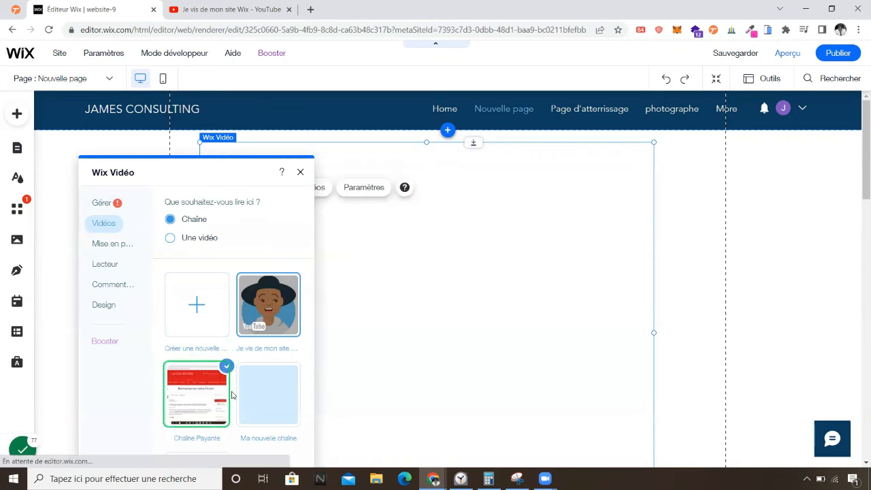
{"action": "scroll", "coordinate": [305, 345], "scroll_direction": "down", "scroll_amount": 1}
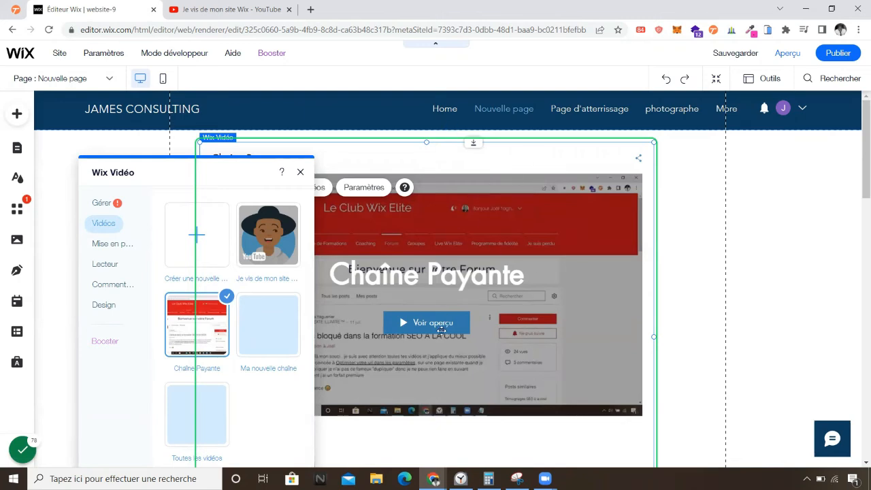
{"action": "scroll", "coordinate": [442, 328], "scroll_direction": "down", "scroll_amount": 1}
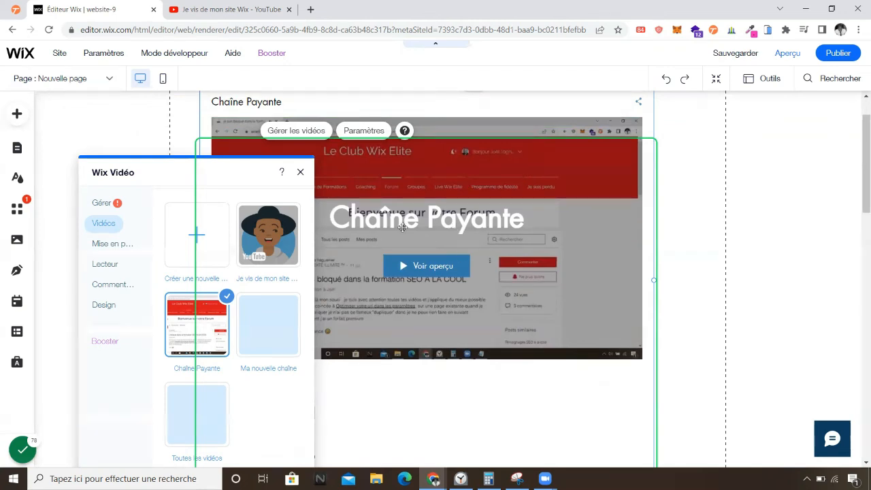
{"action": "scroll", "coordinate": [508, 275], "scroll_direction": "up", "scroll_amount": 1}
{"action": "left_click", "coordinate": [507, 275]}
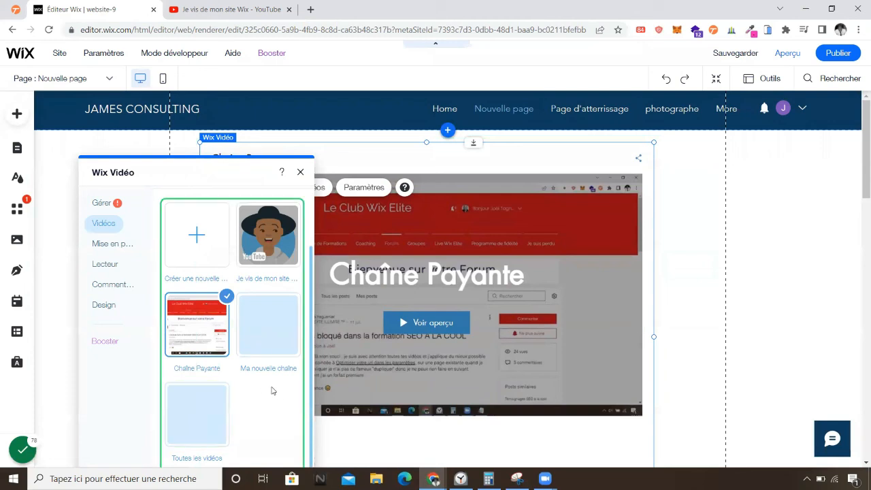
Try the Toutes les vidéos channel in the Wix Vidéo element, return to Chaîne Payante and close the settings.
{"action": "left_click", "coordinate": [220, 400]}
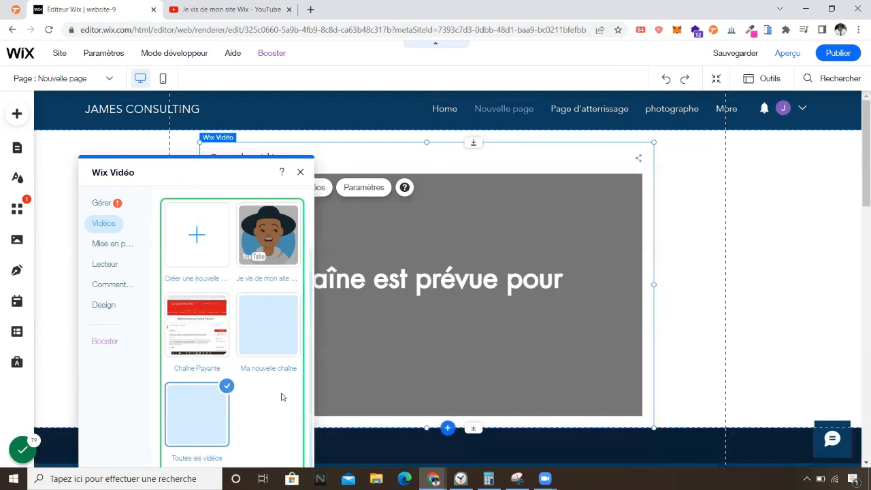
{"action": "left_click", "coordinate": [192, 326]}
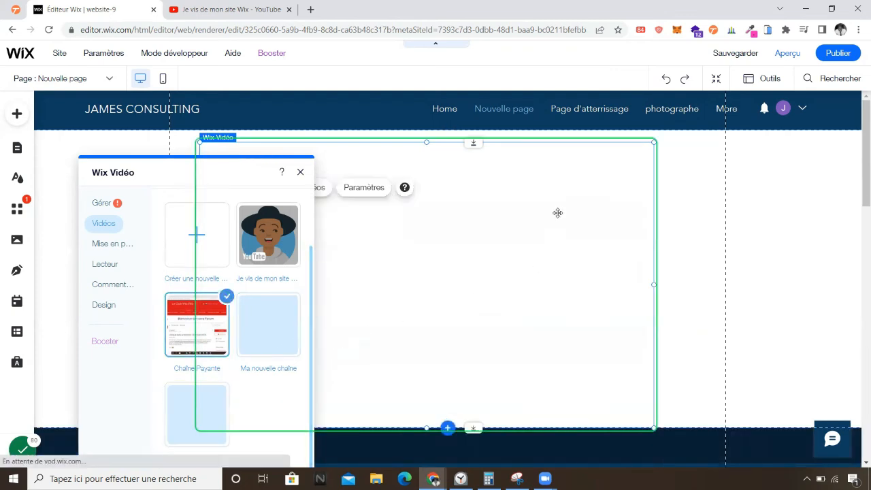
{"action": "left_click", "coordinate": [103, 203]}
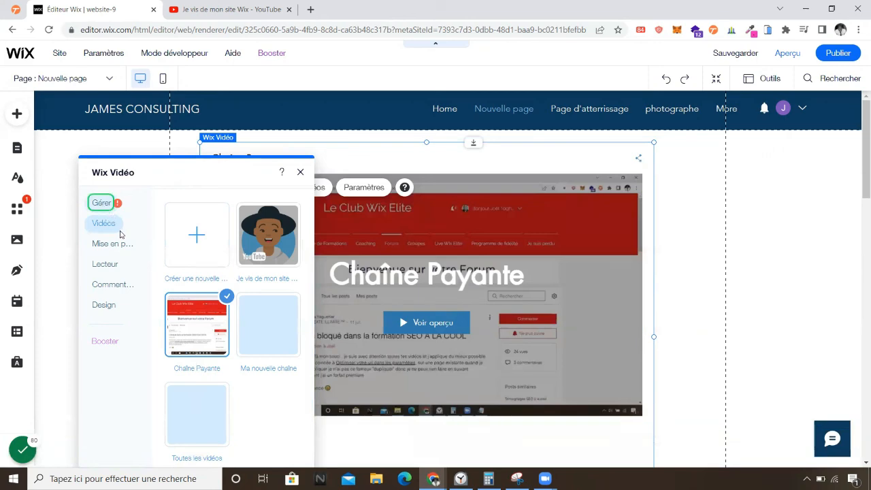
{"action": "left_click", "coordinate": [300, 171]}
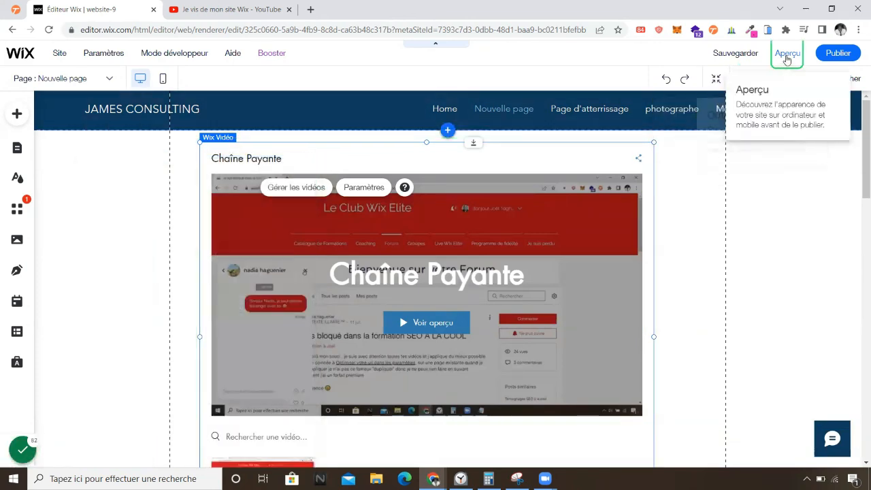
Preview the page, play the excerpt of the paid video in the Chaîne Payante player and pause it.
{"action": "left_click", "coordinate": [786, 59]}
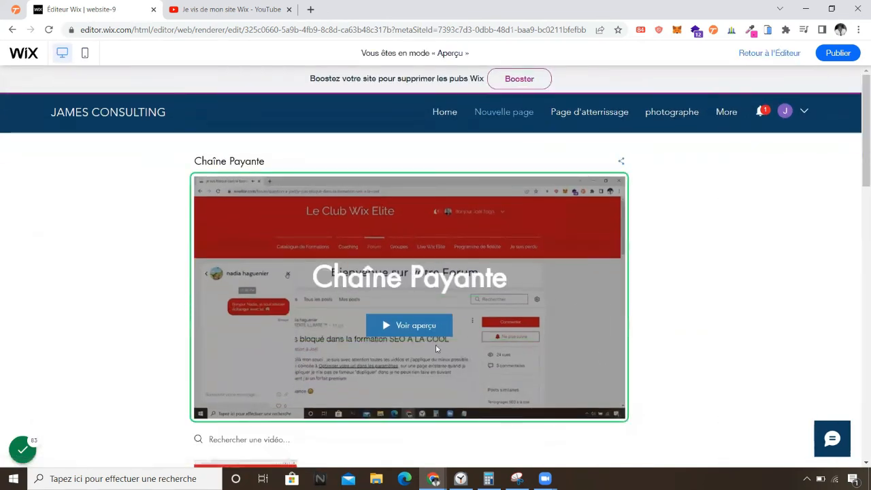
{"action": "left_click", "coordinate": [418, 327]}
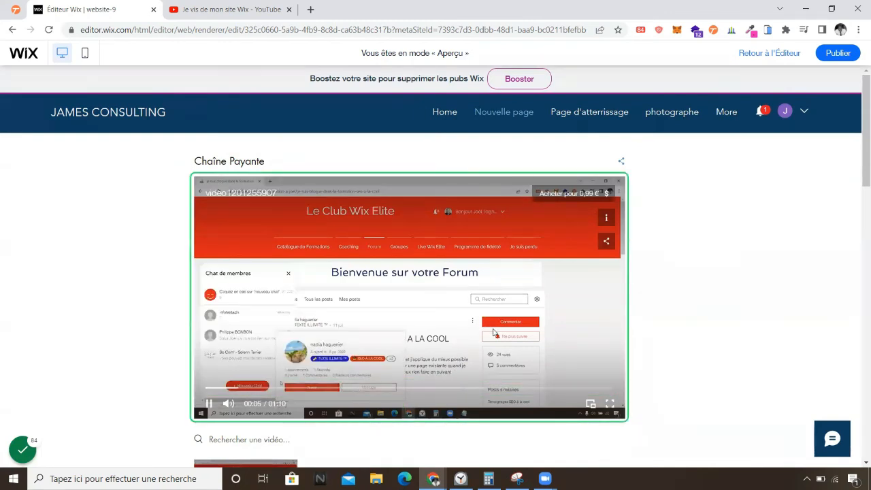
{"action": "scroll", "coordinate": [444, 316], "scroll_direction": "down", "scroll_amount": 1}
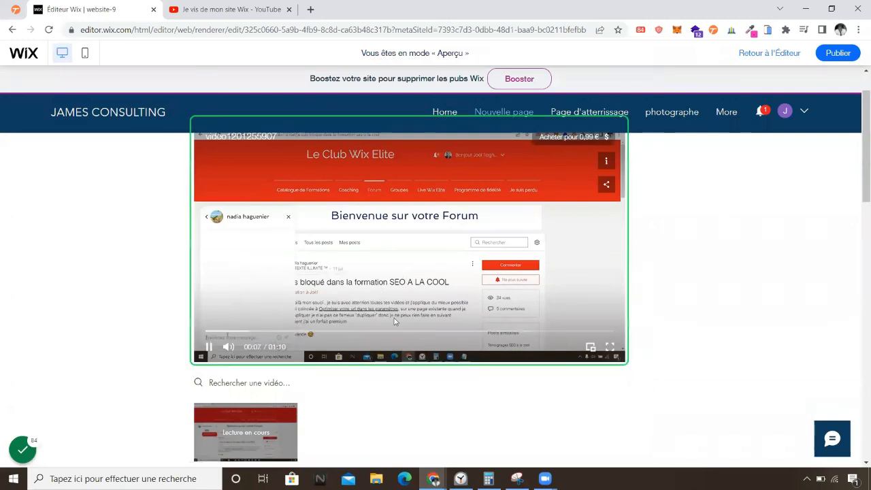
{"action": "scroll", "coordinate": [457, 330], "scroll_direction": "up", "scroll_amount": 1}
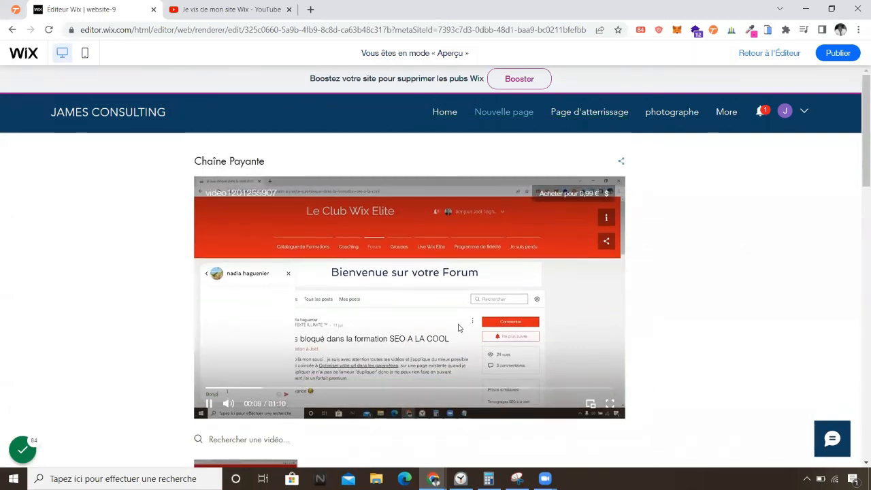
{"action": "left_click", "coordinate": [210, 404]}
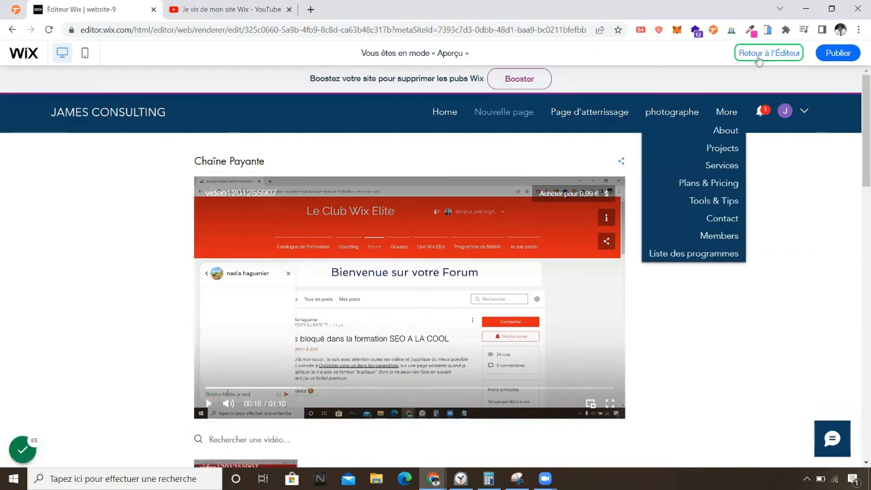
Publish the site and open its live version.
{"action": "mouse_move", "coordinate": [839, 58]}
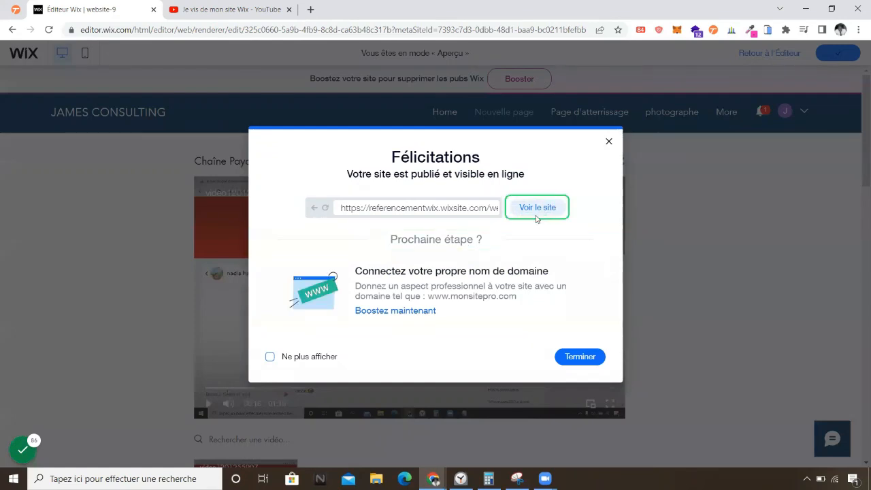
{"action": "left_click", "coordinate": [537, 206]}
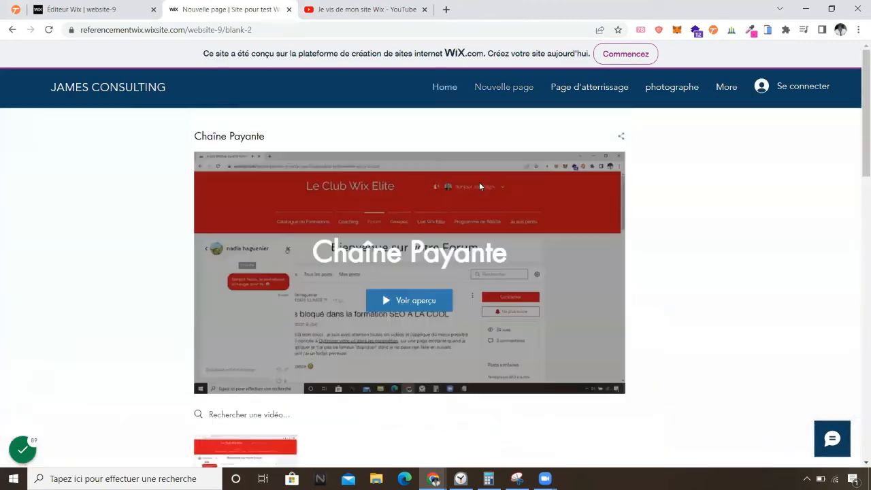
Start the paid video's preview on the live page, then examine its purchase and rental offers.
{"action": "left_click", "coordinate": [419, 309]}
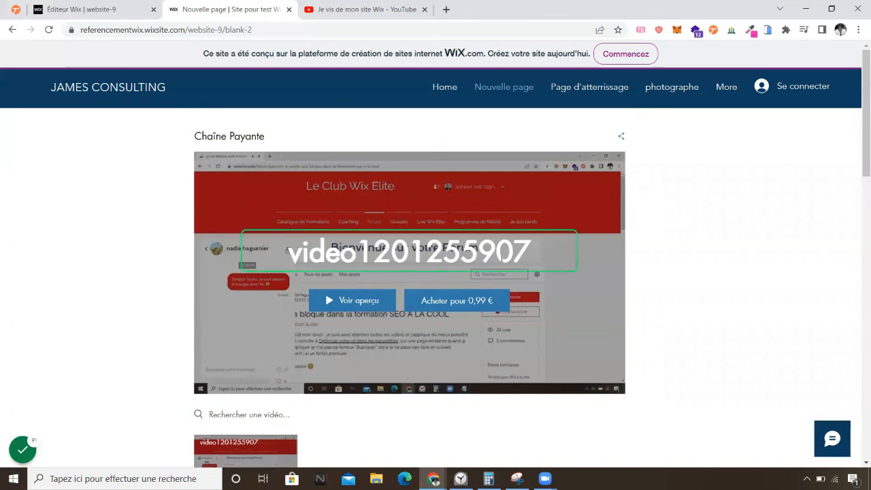
{"action": "left_click", "coordinate": [445, 298]}
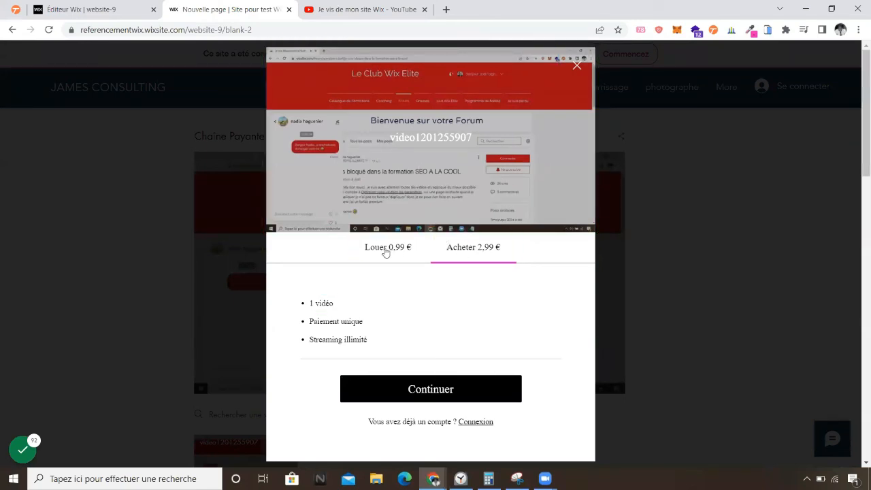
{"action": "left_click", "coordinate": [385, 252]}
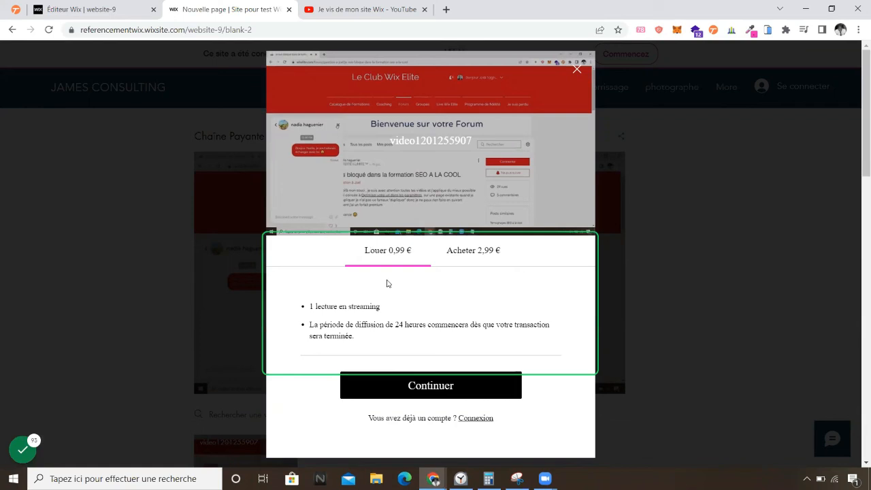